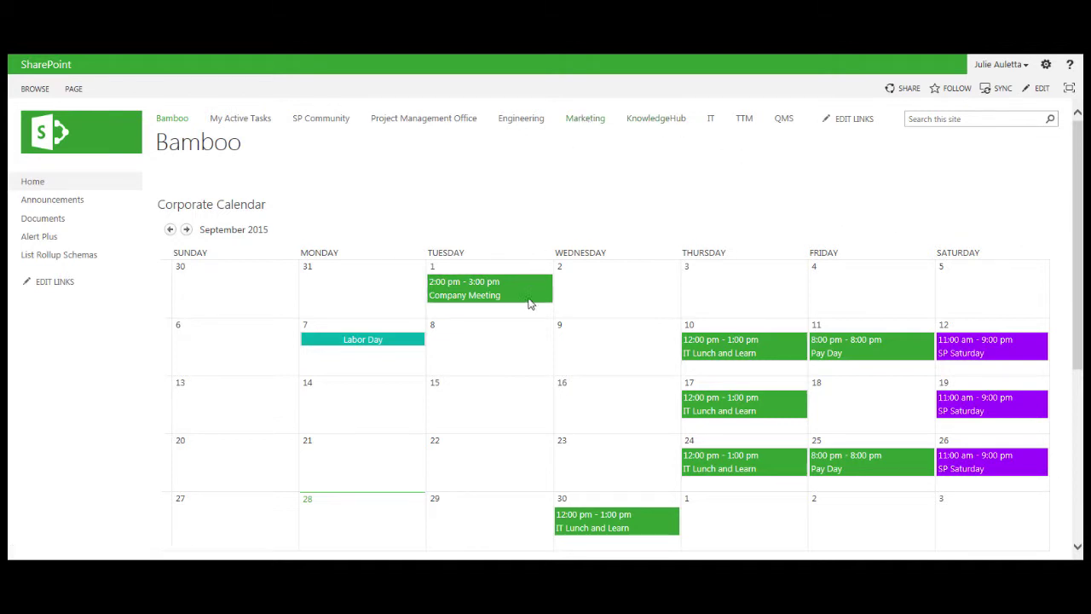
Step: From the Bamboo home page, open Calendars Overlay settings showing Corporate Holidays and Marketing Events
{"action": "left_click", "coordinate": [173, 119]}
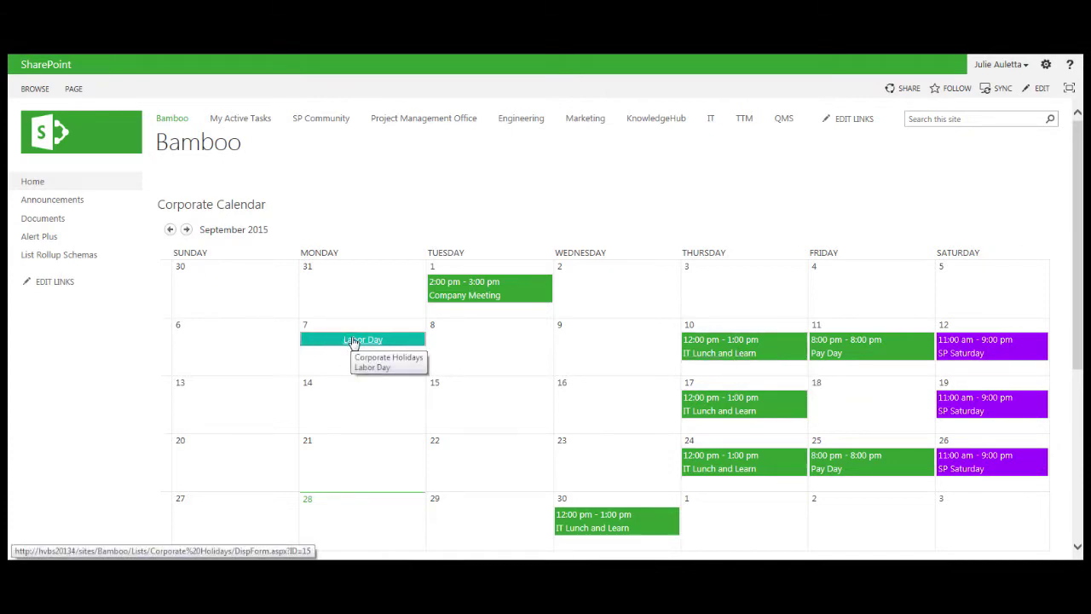
{"action": "left_click", "coordinate": [517, 359]}
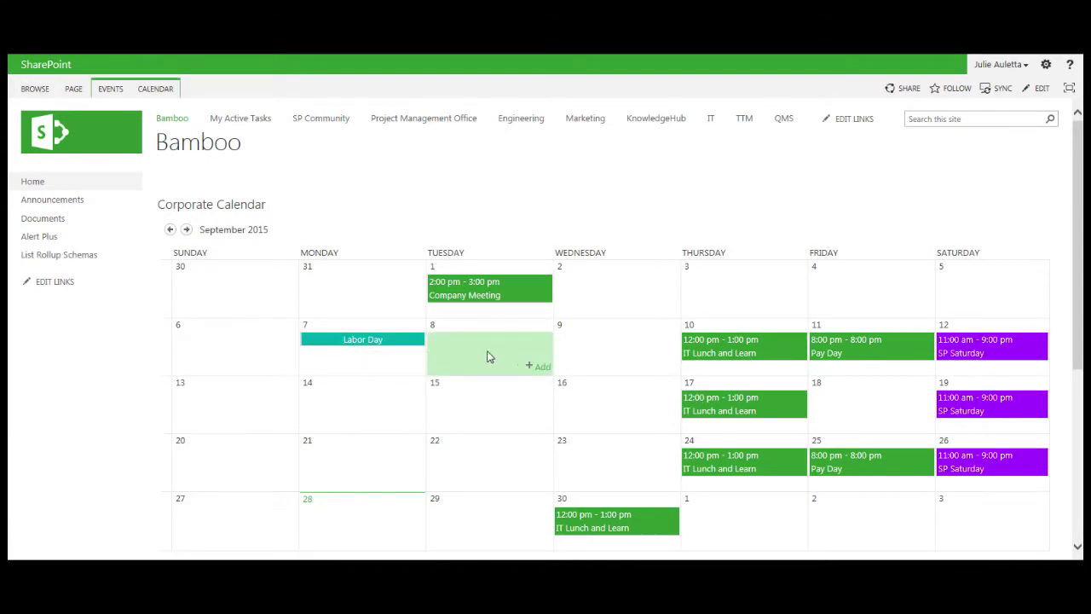
{"action": "left_click", "coordinate": [154, 90]}
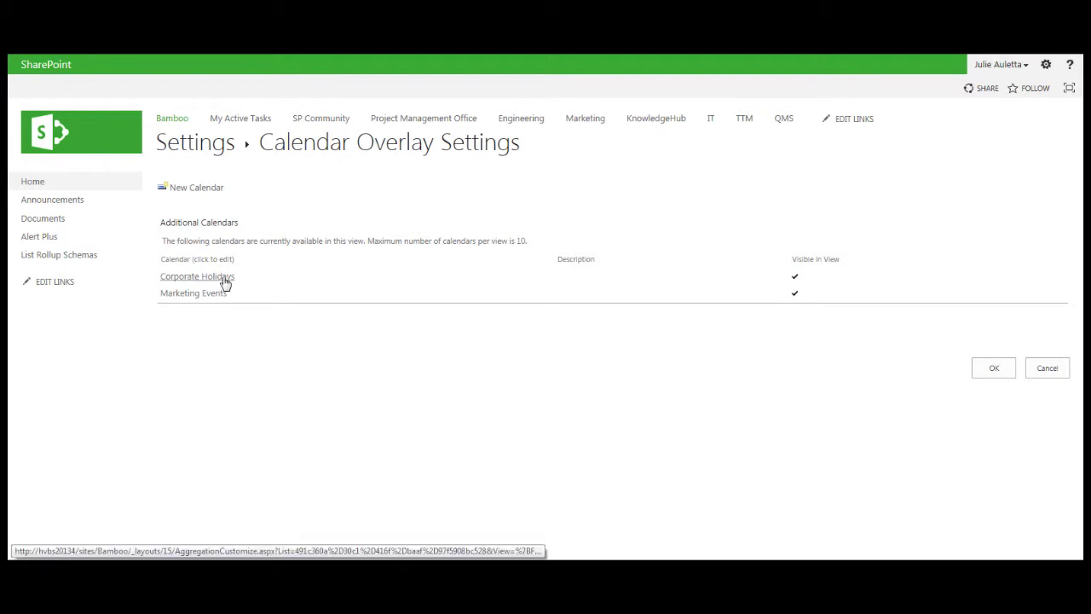
Step: Cancel the overlay settings and view SP Saturday entries on September 12, 19 and 26
{"action": "left_click", "coordinate": [1049, 371]}
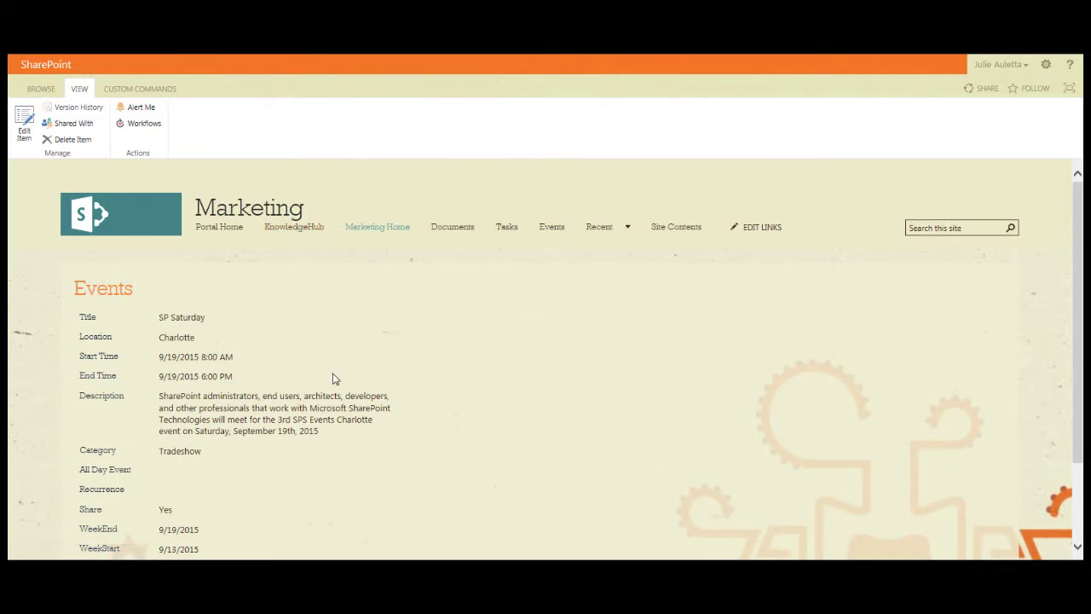
{"action": "scroll", "coordinate": [339, 377], "scroll_direction": "down", "scroll_amount": 1}
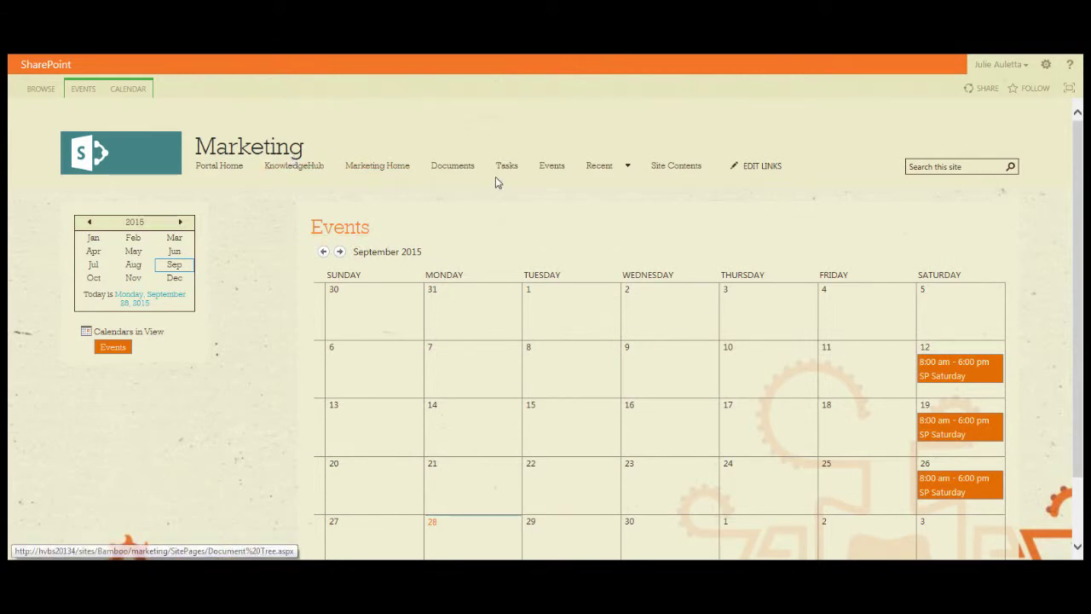
Step: Return to Portal Home, check the Corporate Calendar's Alert Me options without choosing one, then select September 9
{"action": "left_click", "coordinate": [226, 168]}
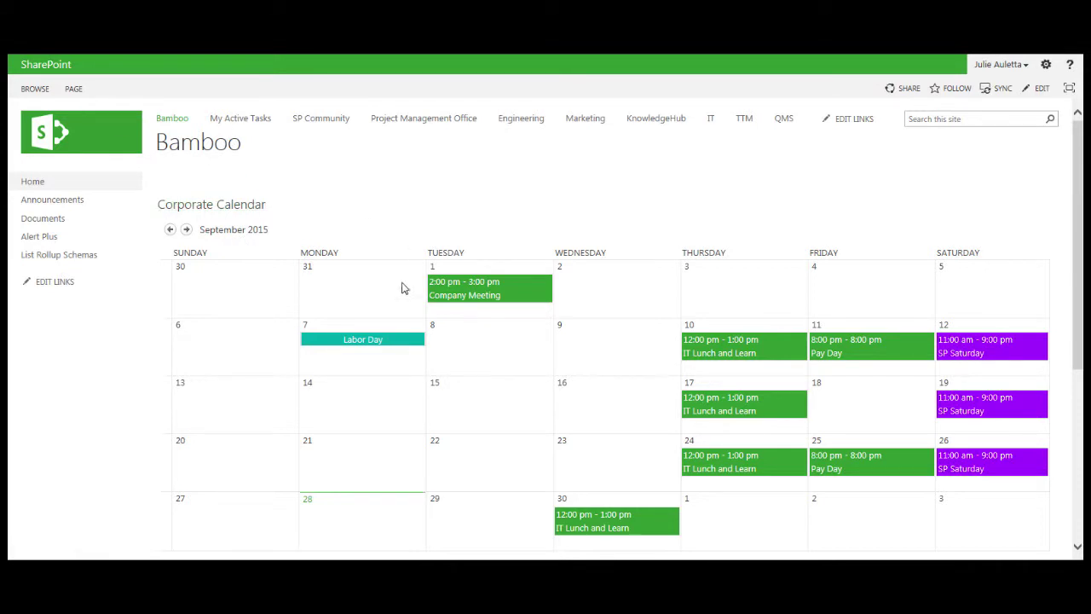
{"action": "left_click", "coordinate": [375, 290]}
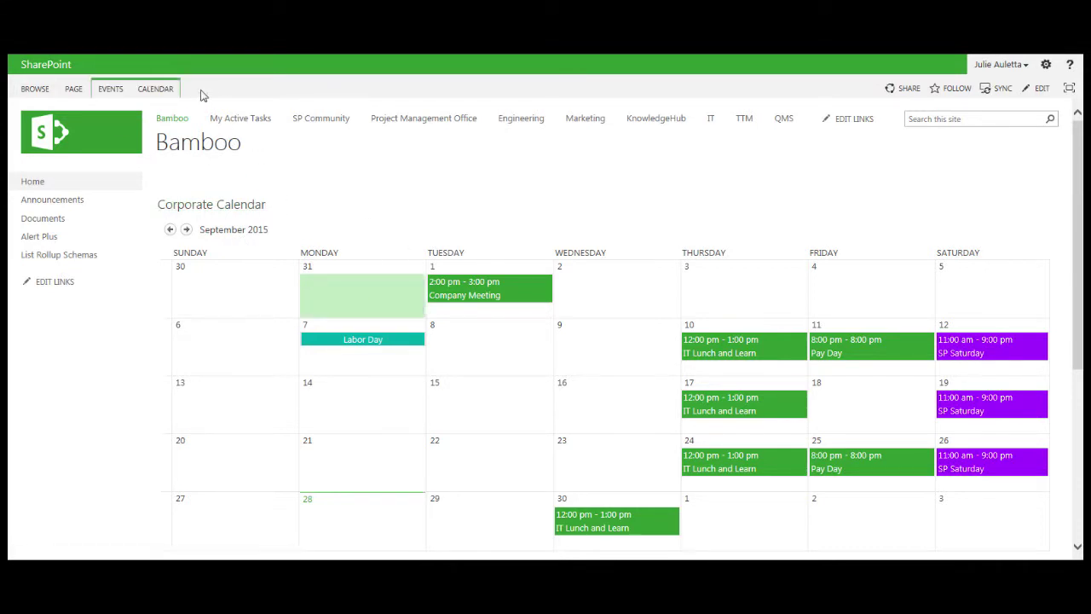
{"action": "left_click", "coordinate": [159, 91]}
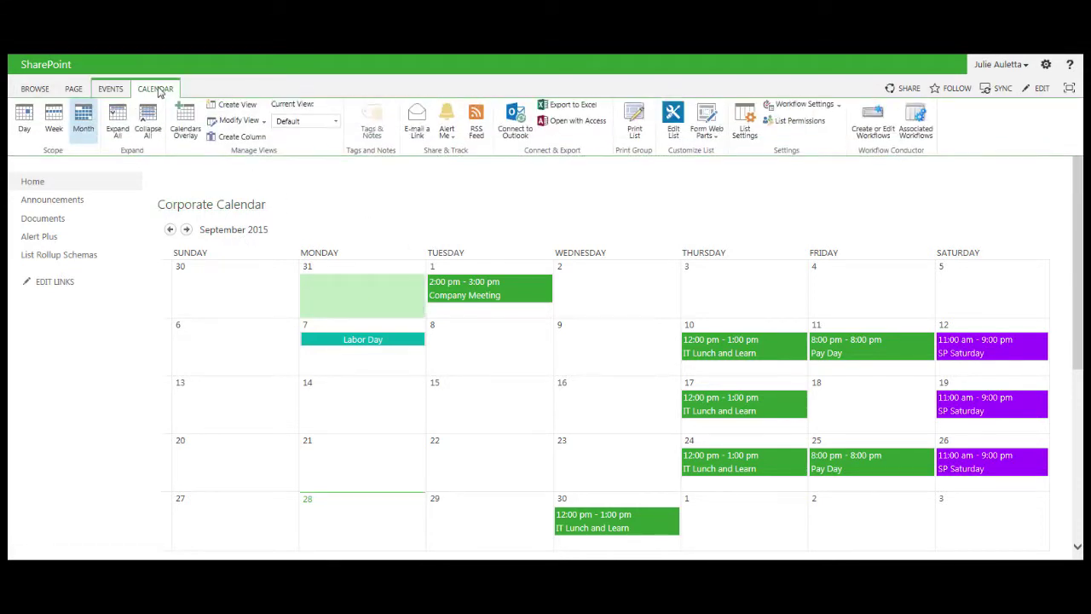
{"action": "left_click", "coordinate": [446, 123]}
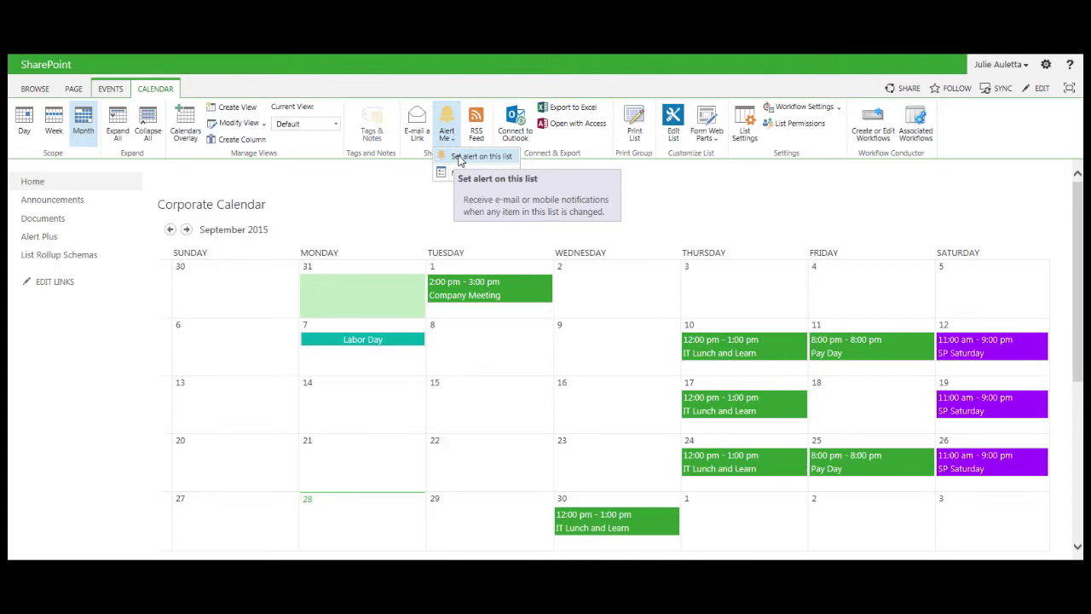
{"action": "left_click", "coordinate": [556, 215]}
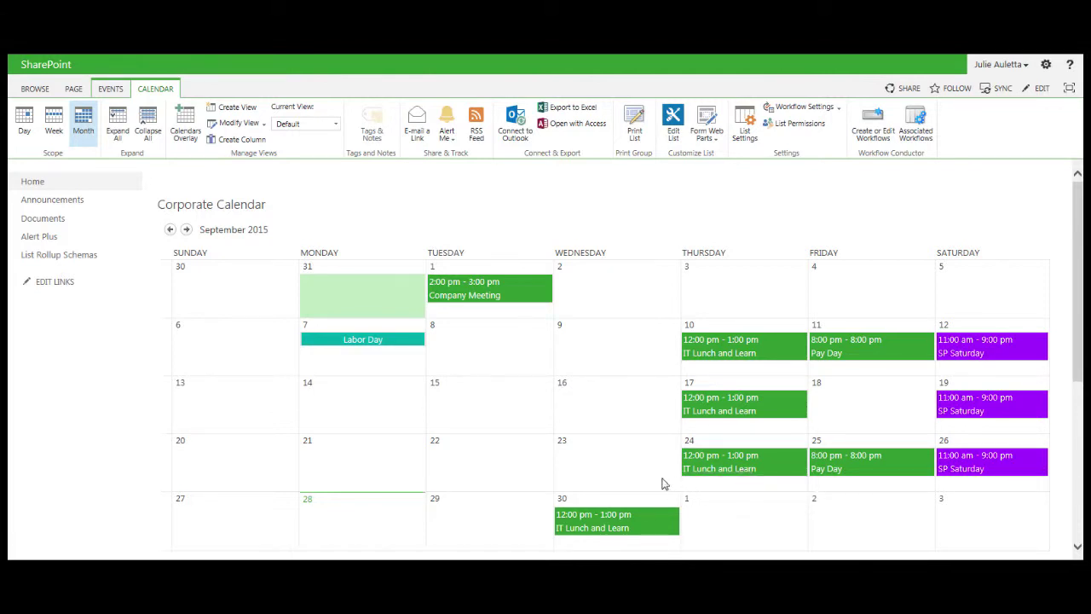
{"action": "left_click", "coordinate": [577, 365]}
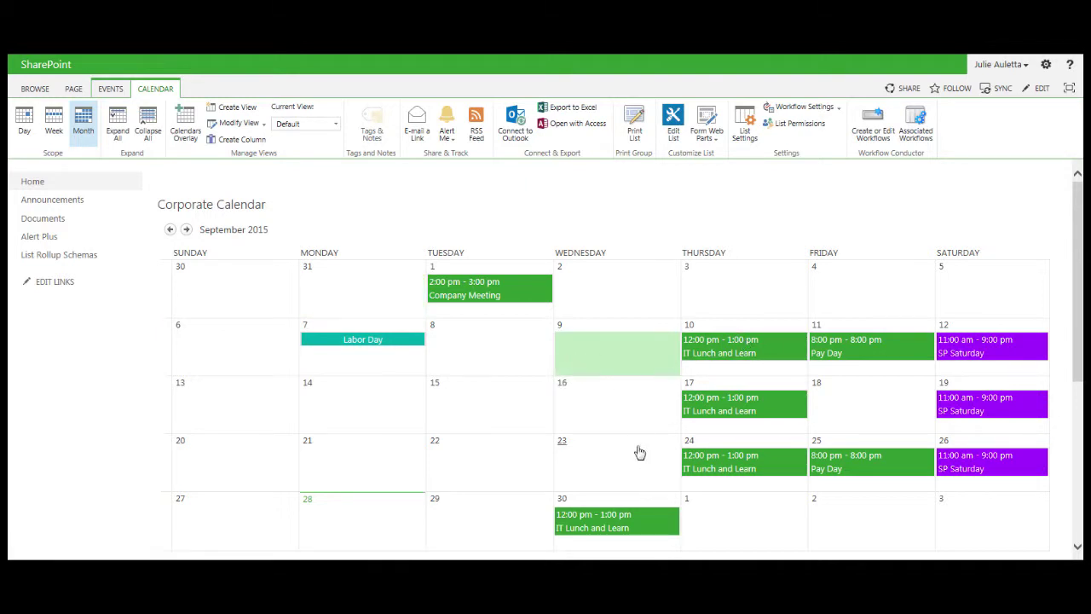
{"action": "mouse_move", "coordinate": [529, 435]}
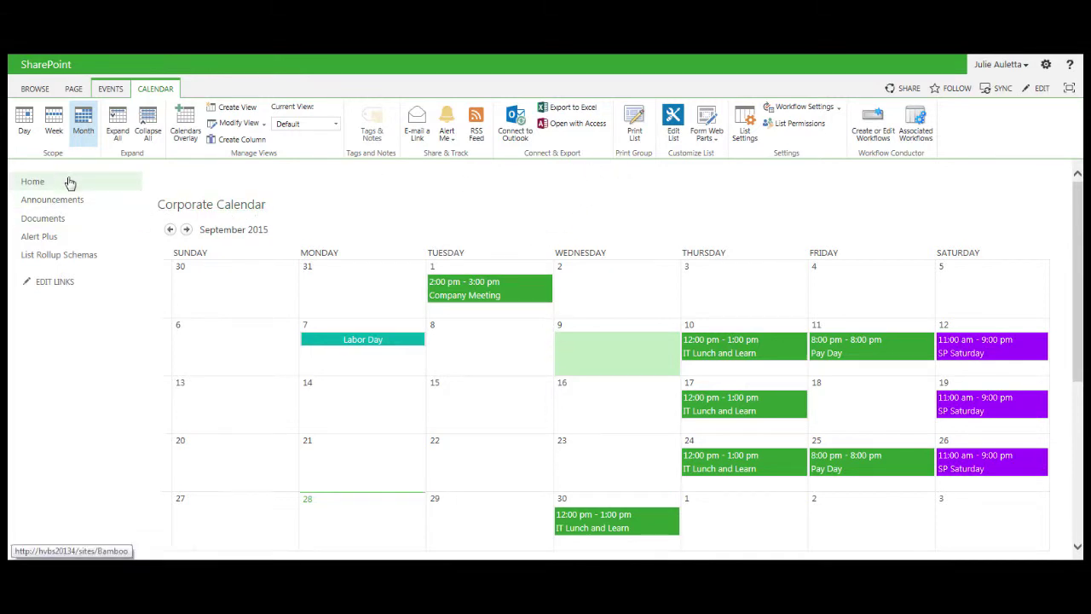
Step: Hide the calendar tools and scroll to the September 2015 Combined Calendar's category-coloured events
{"action": "left_click", "coordinate": [35, 88]}
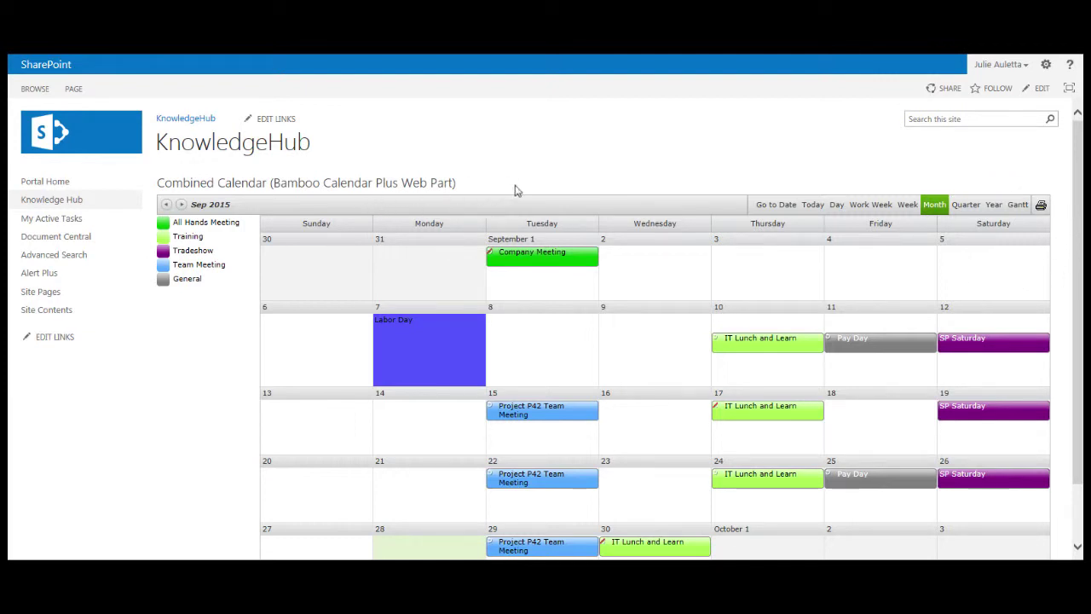
{"action": "scroll", "coordinate": [630, 156], "scroll_direction": "down", "scroll_amount": 2}
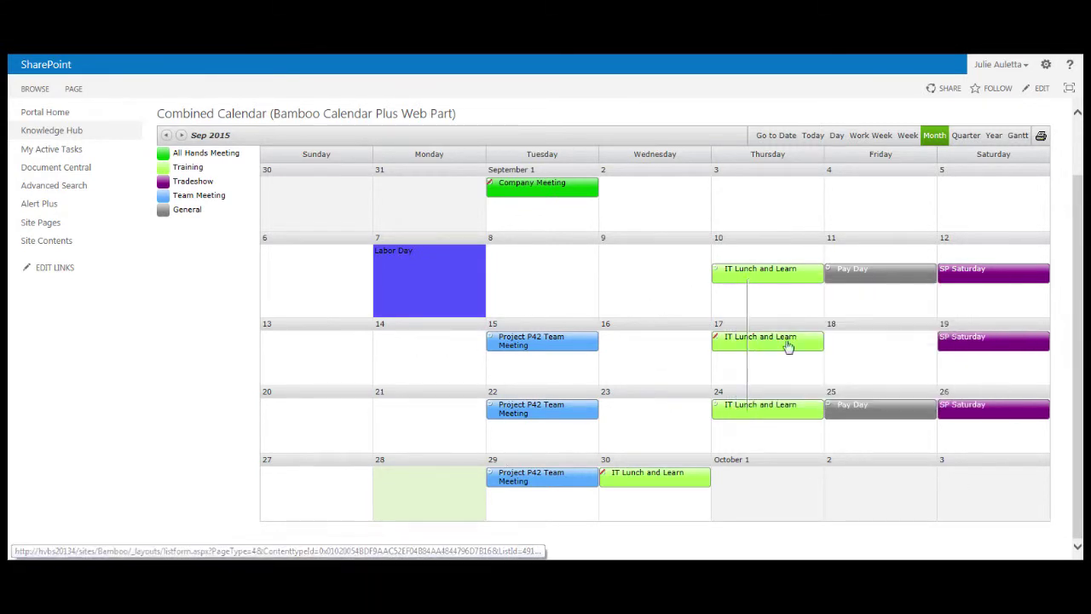
{"action": "mouse_move", "coordinate": [744, 277]}
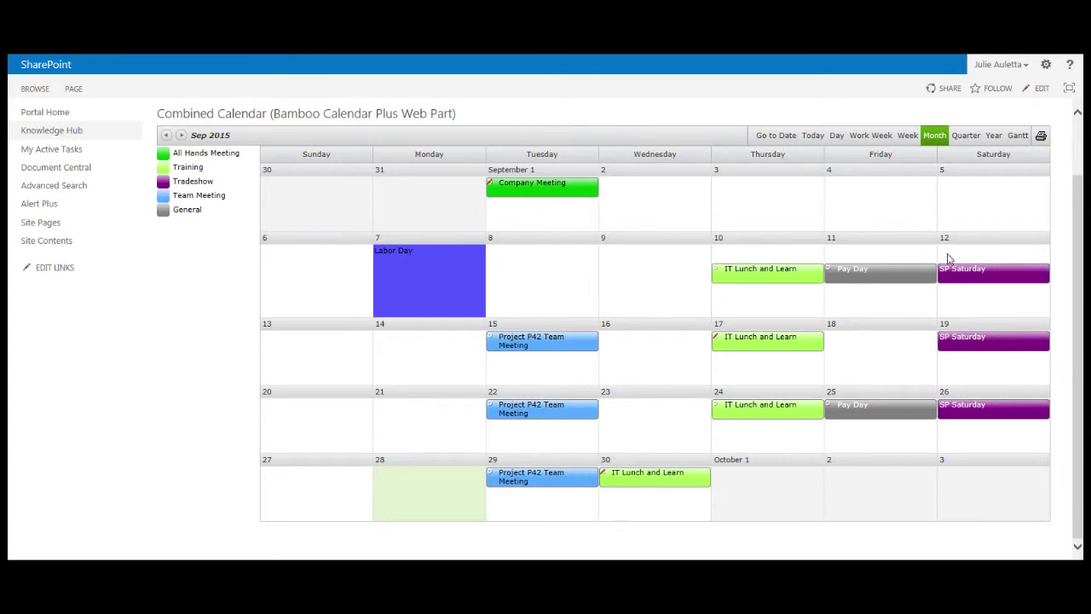
Step: Preview several Combined Calendar event cards, finishing on the September 19 SP Saturday event
{"action": "mouse_move", "coordinate": [960, 274]}
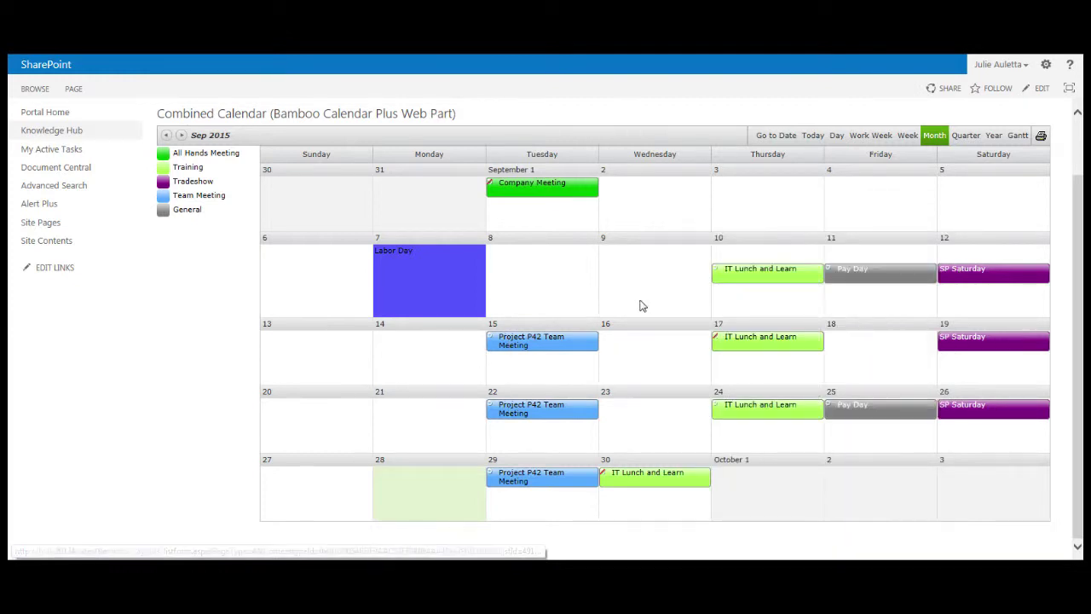
{"action": "mouse_move", "coordinate": [530, 341]}
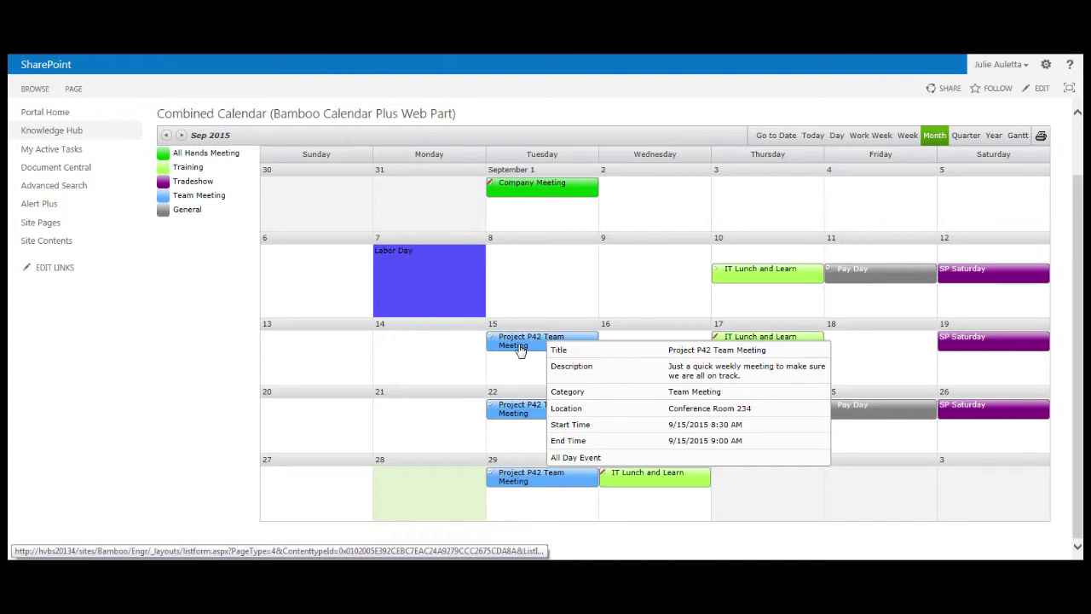
{"action": "mouse_move", "coordinate": [516, 411]}
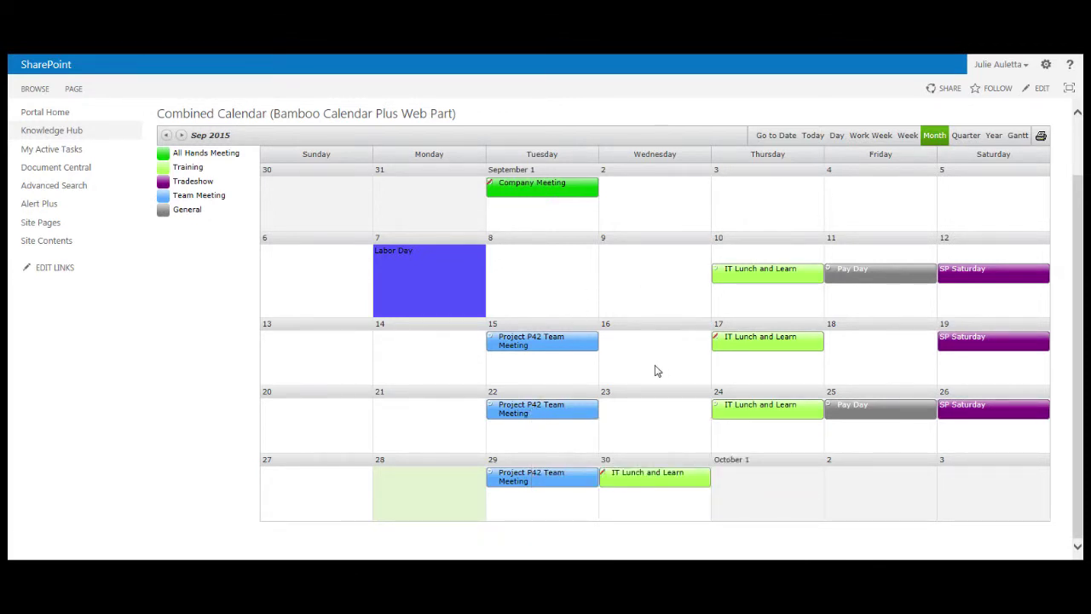
{"action": "mouse_move", "coordinate": [523, 191]}
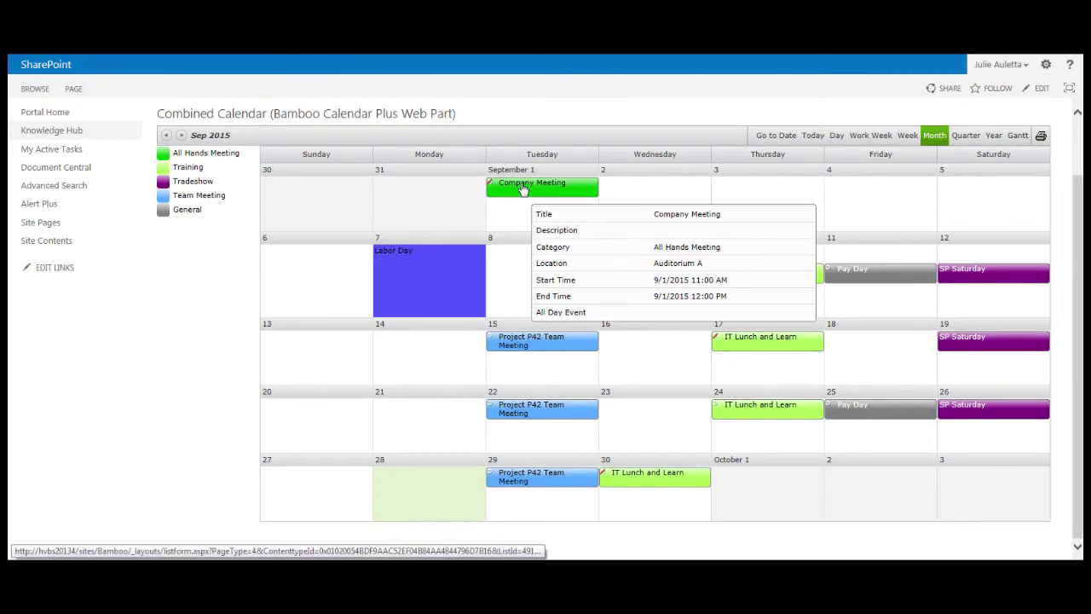
{"action": "mouse_move", "coordinate": [768, 343]}
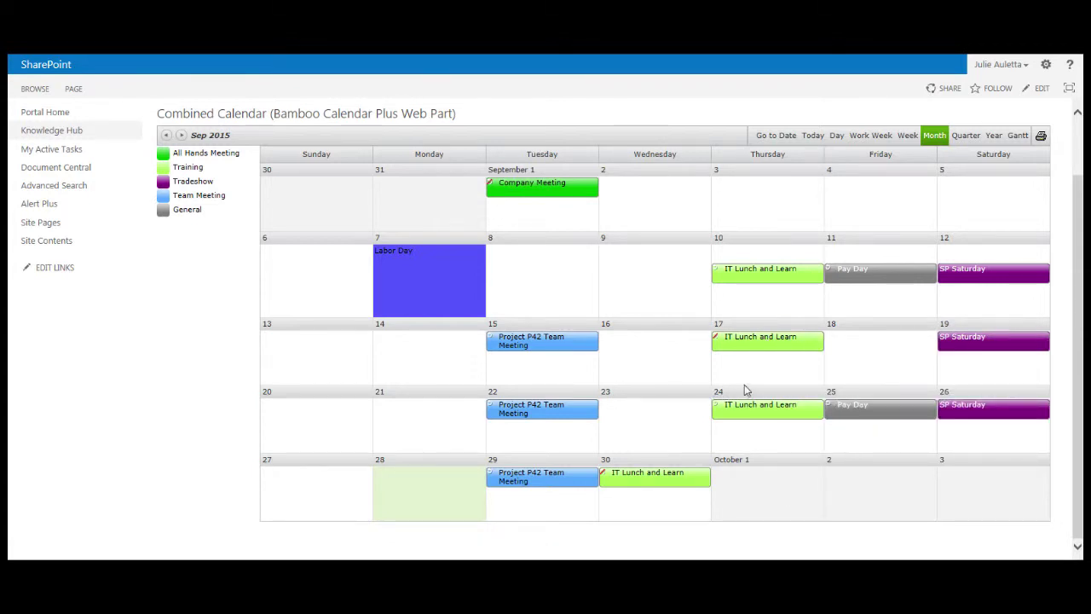
Step: Open the SP Saturday Charlotte tradeshow details, scroll through them, and close back to the month view
{"action": "mouse_move", "coordinate": [975, 344]}
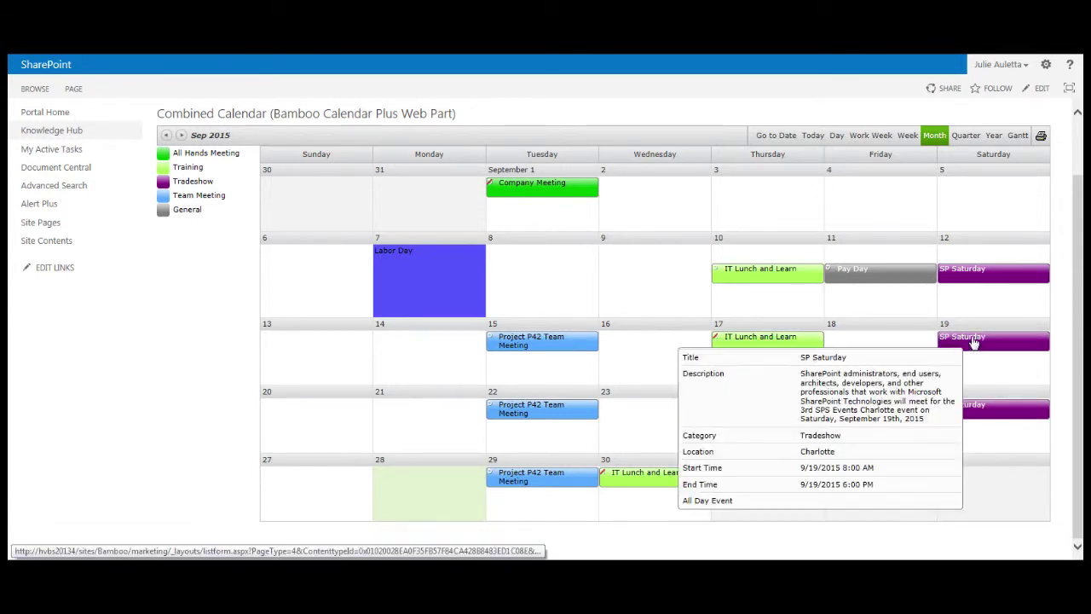
{"action": "left_click", "coordinate": [974, 339]}
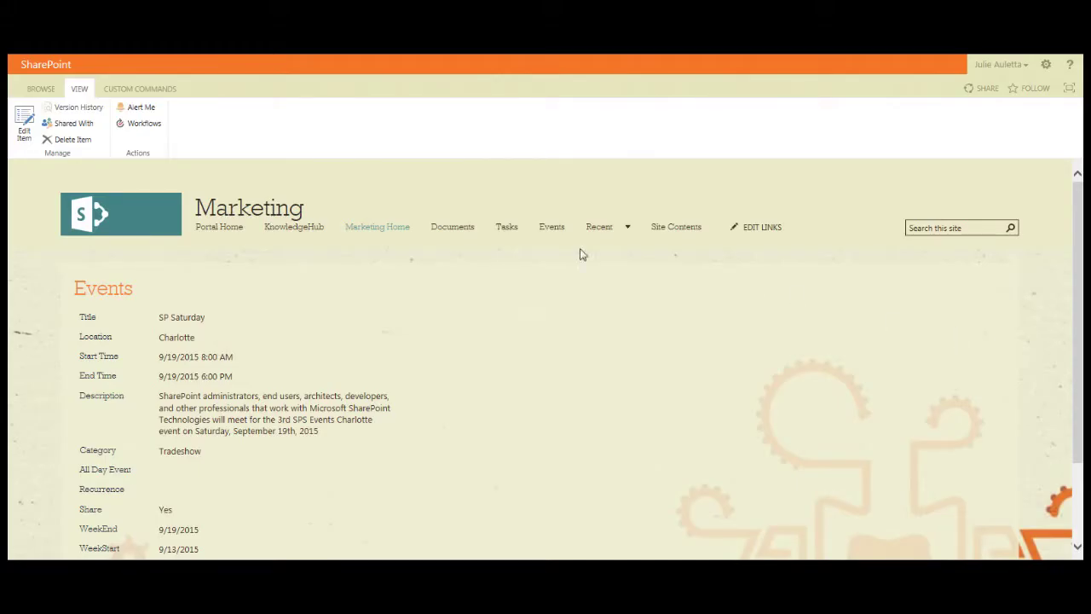
{"action": "scroll", "coordinate": [314, 261], "scroll_direction": "down", "scroll_amount": 2}
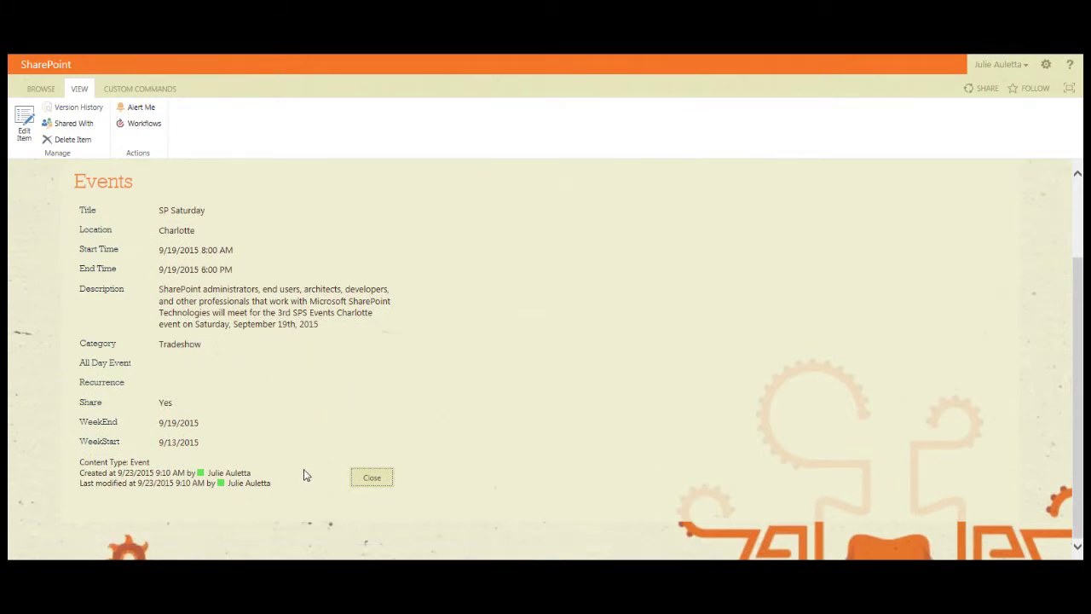
{"action": "left_click", "coordinate": [370, 477]}
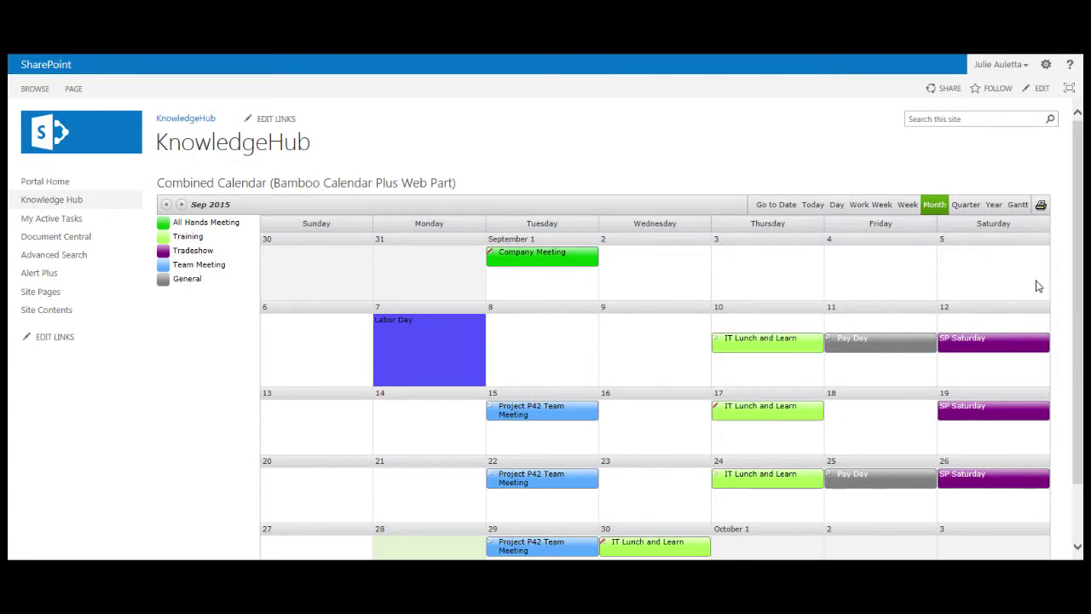
{"action": "scroll", "coordinate": [1042, 274], "scroll_direction": "down", "scroll_amount": 1}
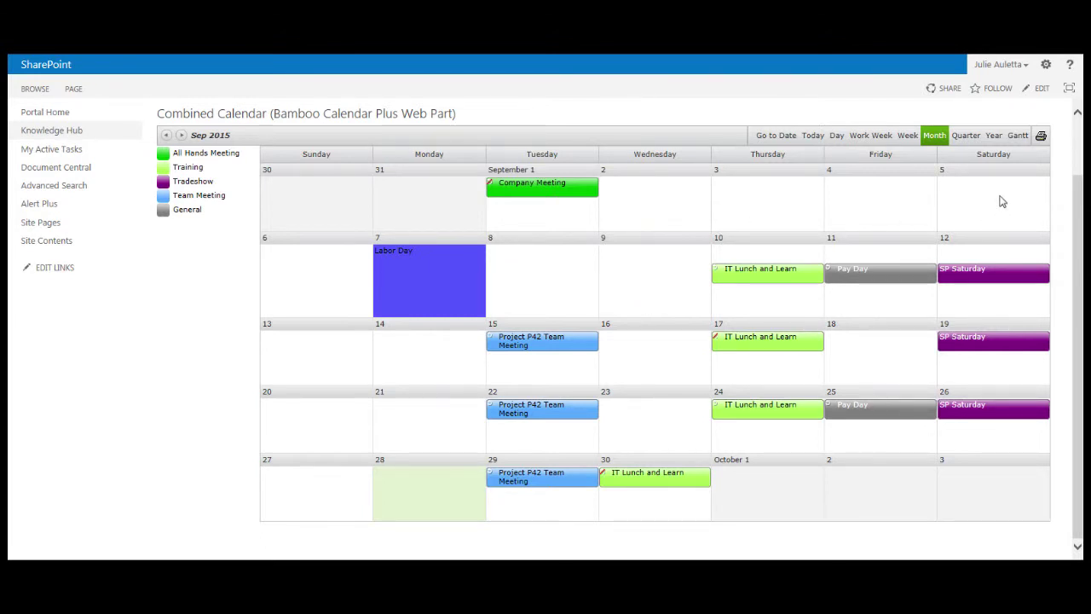
Step: Add a Calendar app named 'Special Marketing Events' from Your Apps
{"action": "scroll", "coordinate": [652, 254], "scroll_direction": "up", "scroll_amount": 1}
{"action": "scroll", "coordinate": [652, 254], "scroll_direction": "up", "scroll_amount": 1}
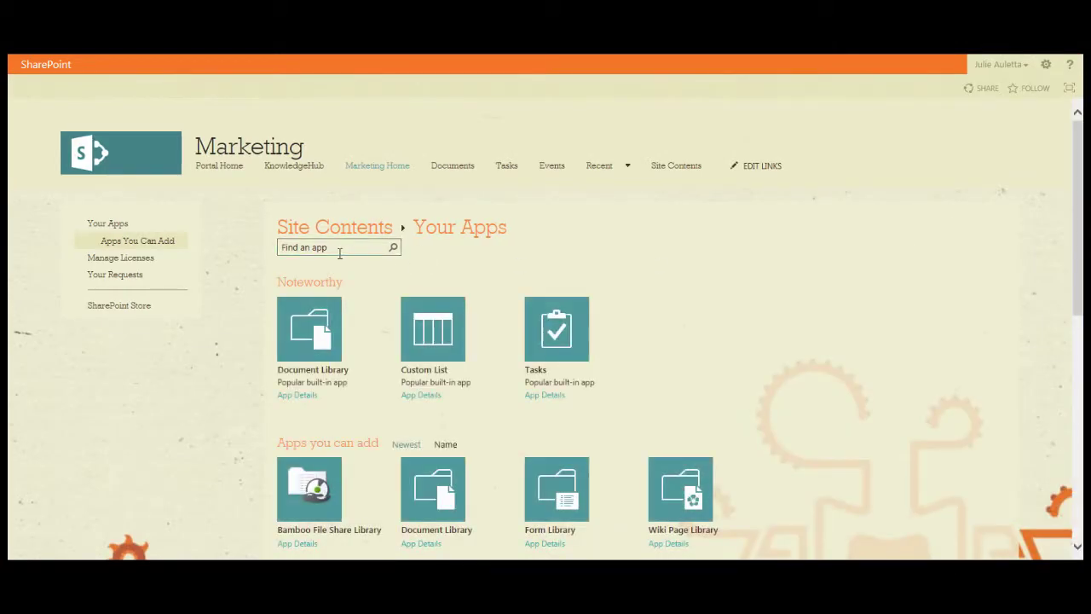
{"action": "scroll", "coordinate": [405, 375], "scroll_direction": "down", "scroll_amount": 4}
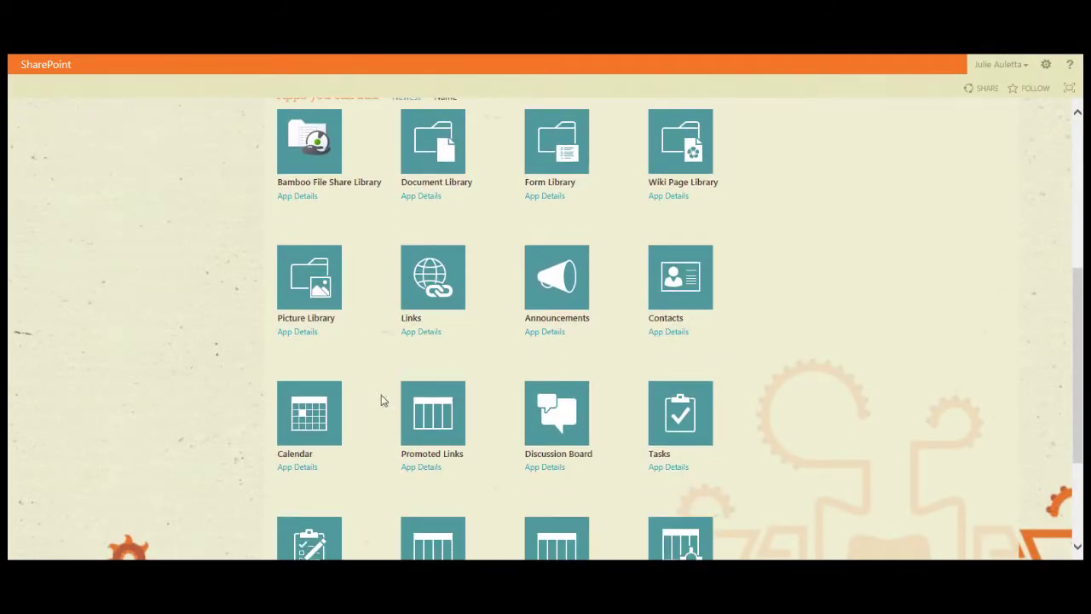
{"action": "left_click", "coordinate": [303, 426]}
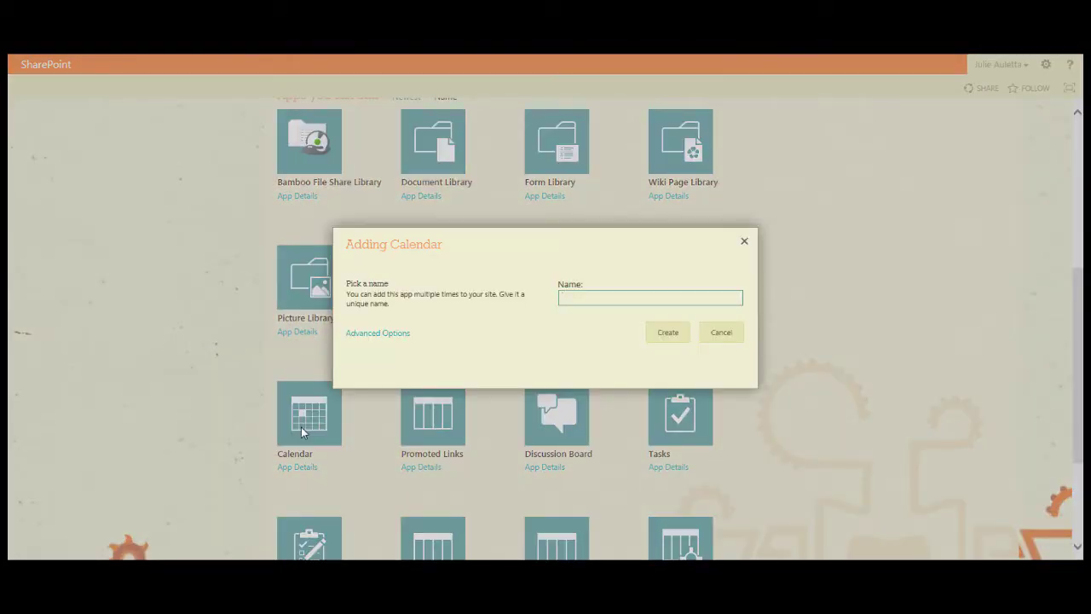
{"action": "type", "text": "Special Marketing Events"}
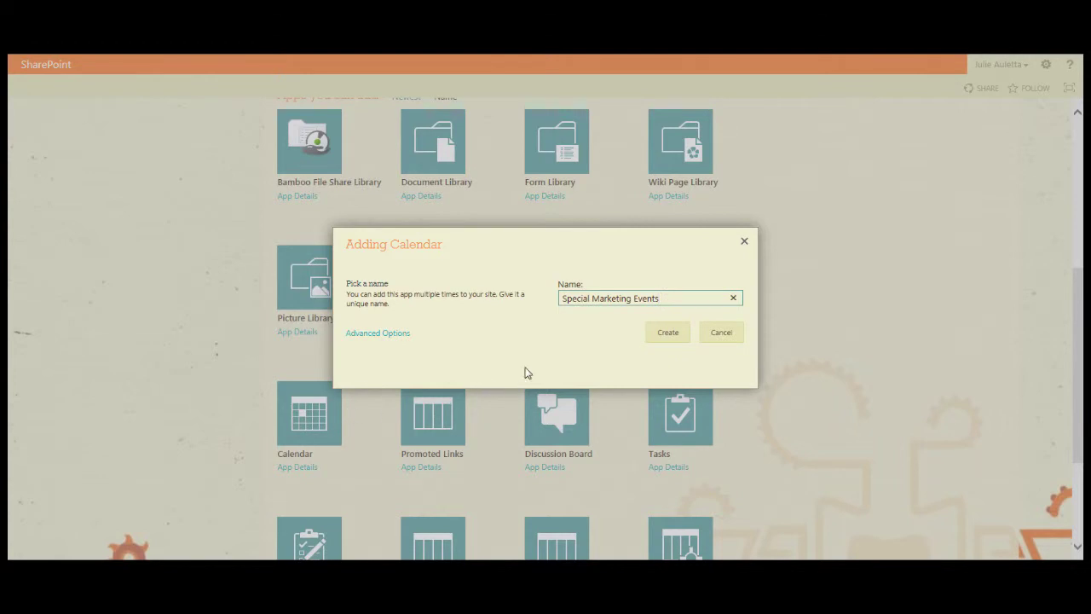
{"action": "left_click", "coordinate": [669, 331]}
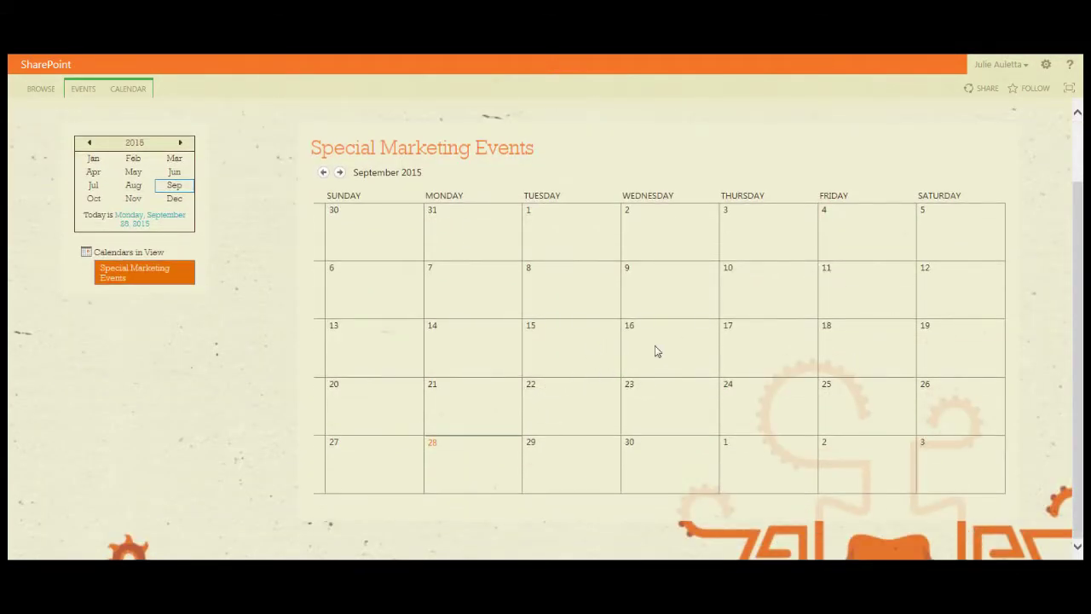
Step: Start a September 16 event titled 'Special Marketing Gala' located in Washington, DC
{"action": "left_click", "coordinate": [707, 369]}
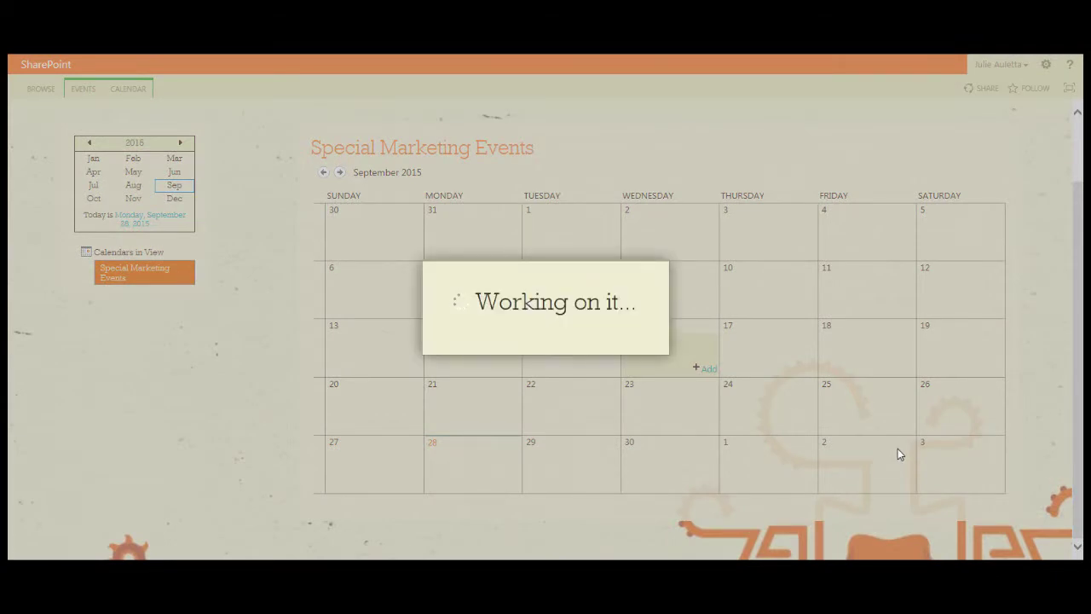
{"action": "type", "text": "Special Marketig"}
{"action": "key", "text": "BackSpace"}
{"action": "type", "text": "ng Gala"}
{"action": "key", "text": "Tab"}
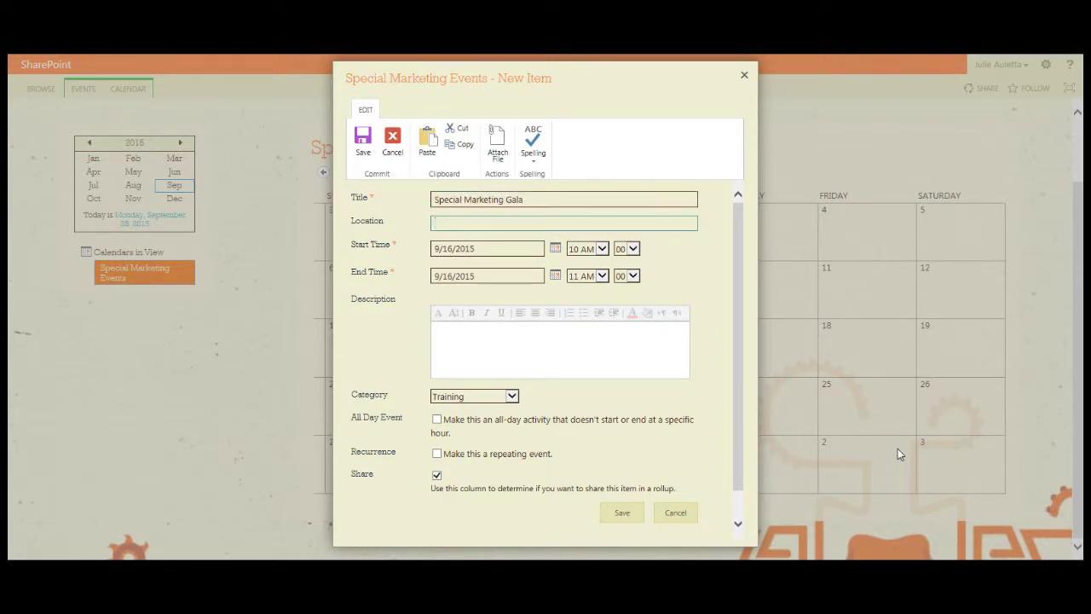
{"action": "type", "text": "Washington, DC"}
{"action": "key", "text": "Tab"}
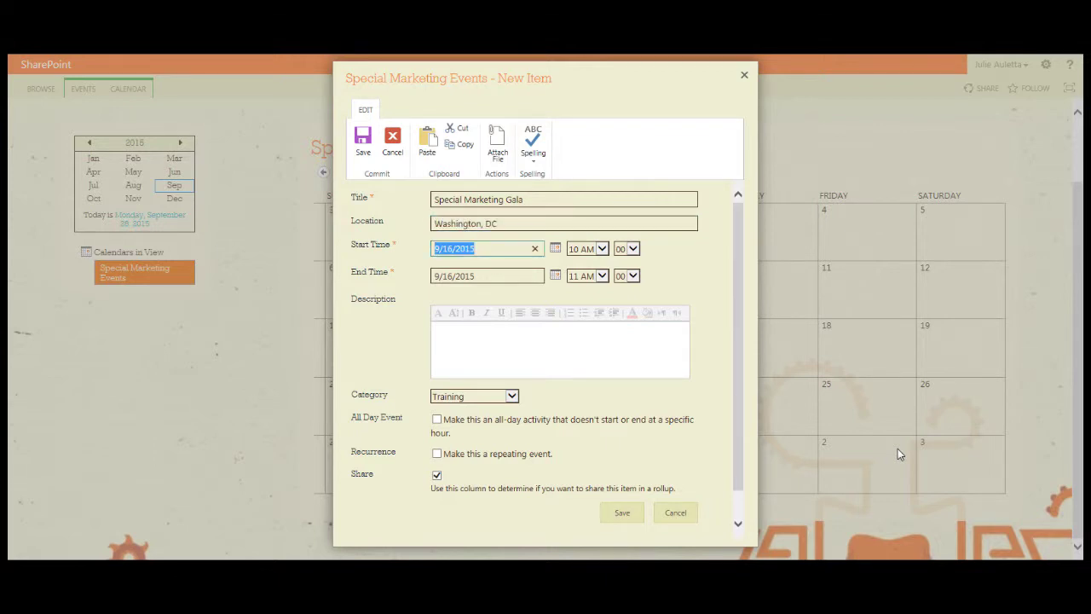
Step: Set it to 4 PM–10 PM, description 'this is the description', category Celebration, and save
{"action": "left_click", "coordinate": [602, 248]}
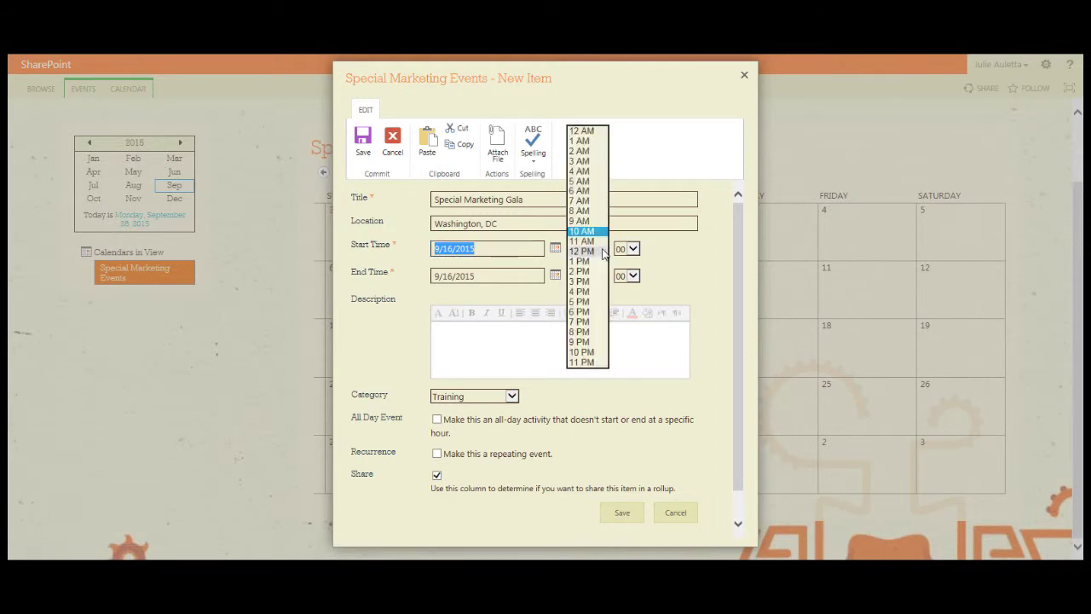
{"action": "left_click", "coordinate": [589, 293]}
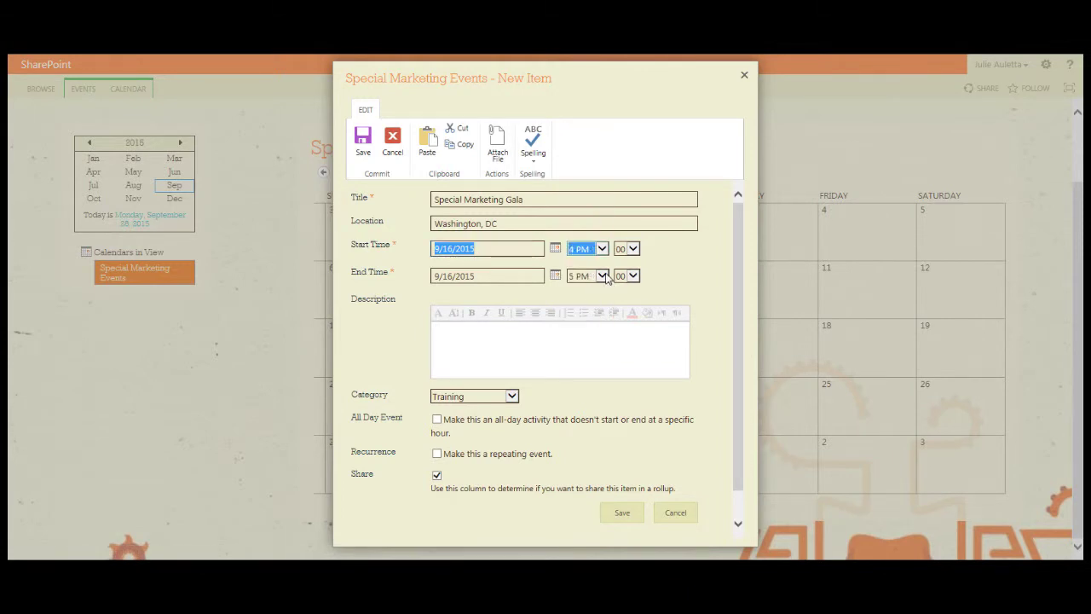
{"action": "left_click", "coordinate": [602, 275]}
{"action": "left_click", "coordinate": [594, 303]}
{"action": "left_click", "coordinate": [605, 342]}
{"action": "type", "text": "this is the description"}
{"action": "key", "text": "Tab"}
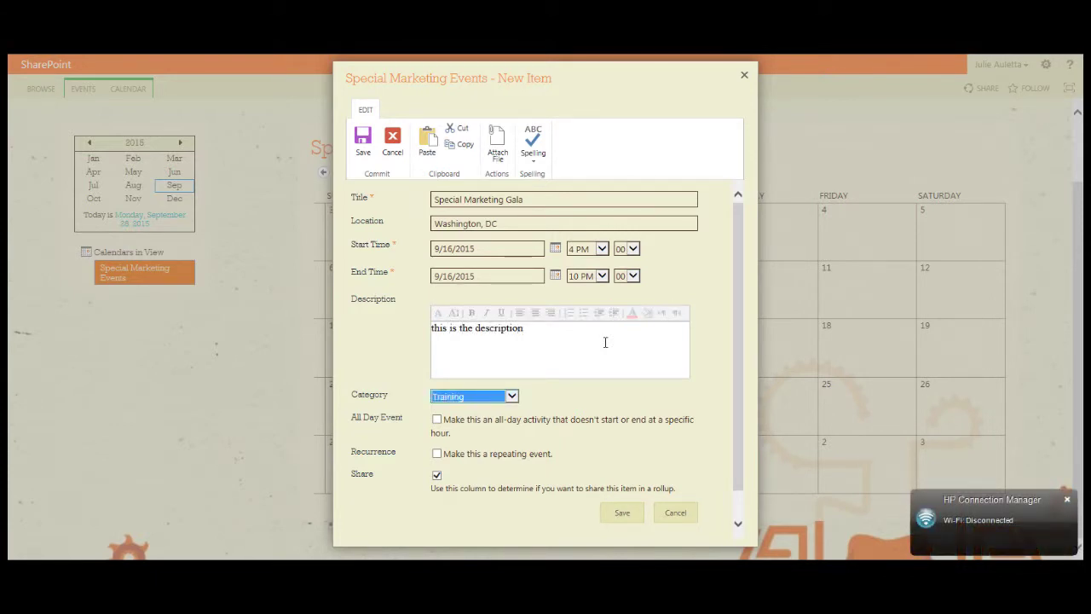
{"action": "left_click", "coordinate": [512, 395]}
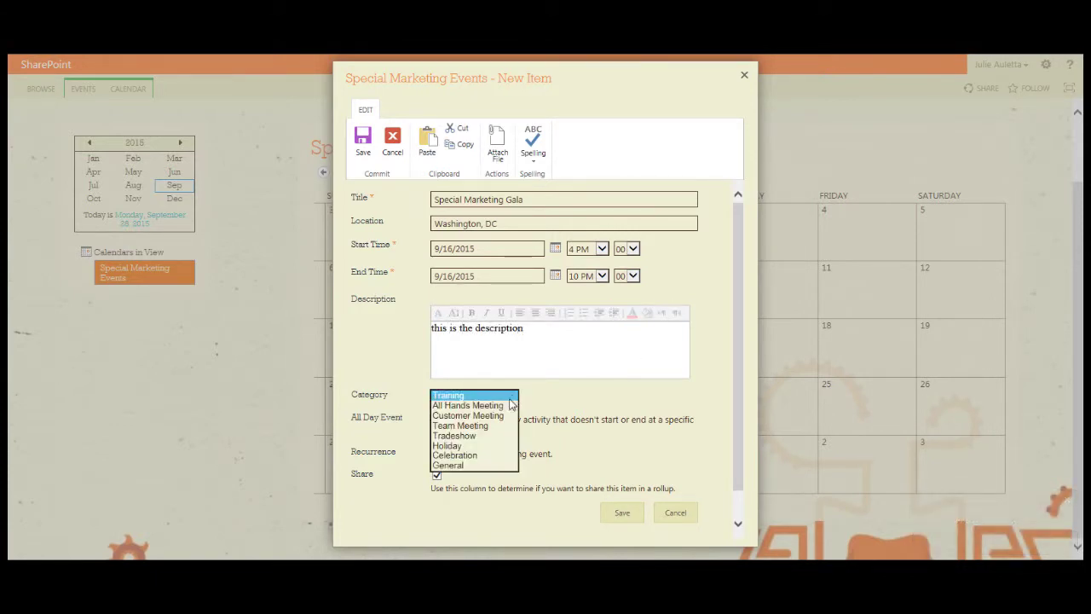
{"action": "left_click", "coordinate": [482, 455]}
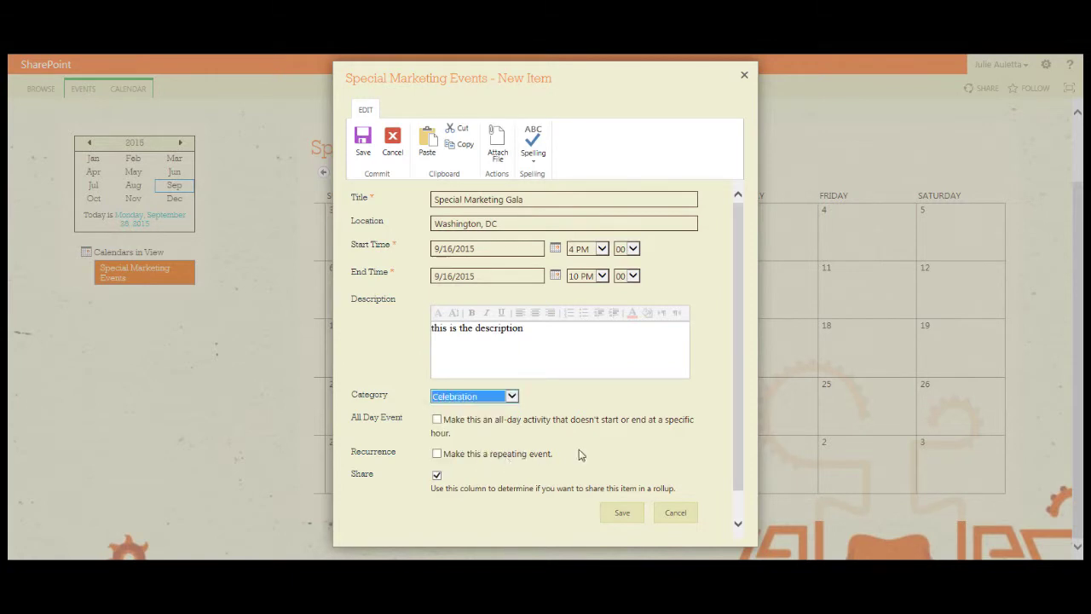
{"action": "left_click", "coordinate": [633, 517]}
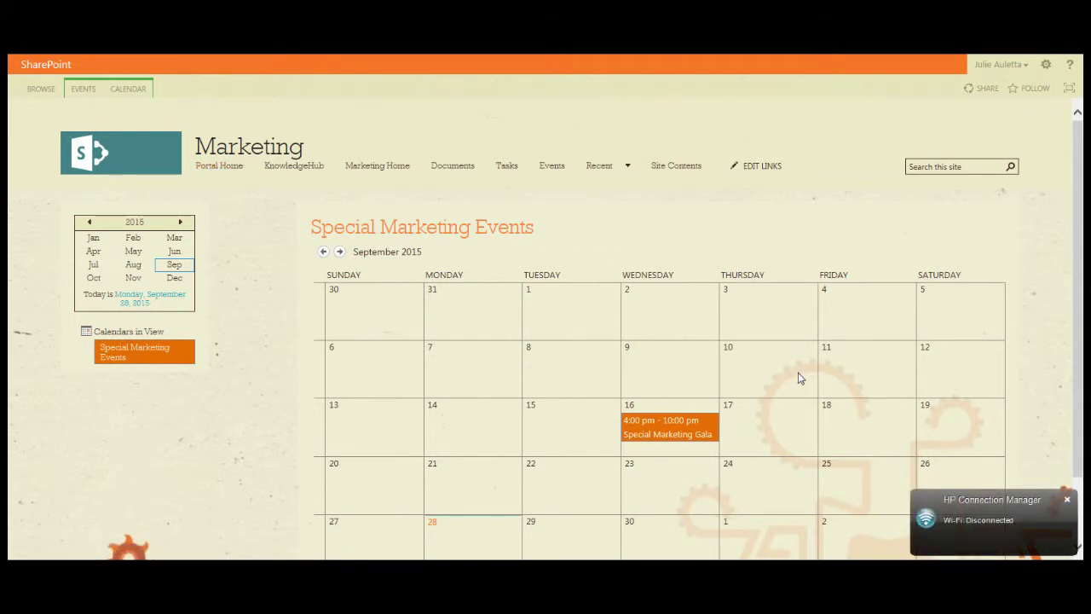
Step: Return to the Corporate Calendar listing Labor Day, SP Saturdays, lunch-and-learns and paydays
{"action": "left_click", "coordinate": [226, 167]}
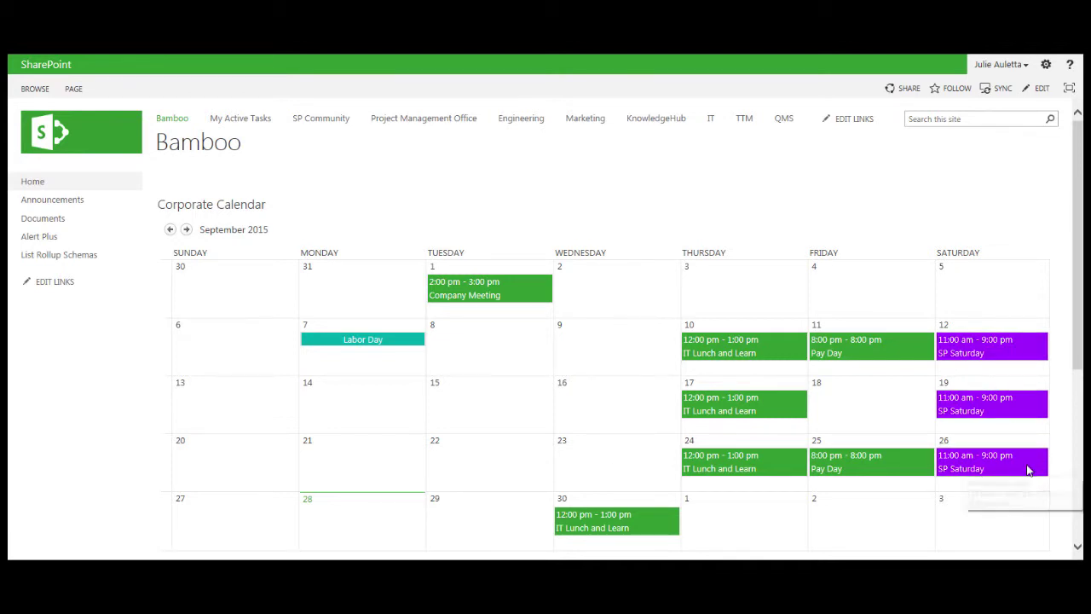
{"action": "mouse_move", "coordinate": [1031, 469]}
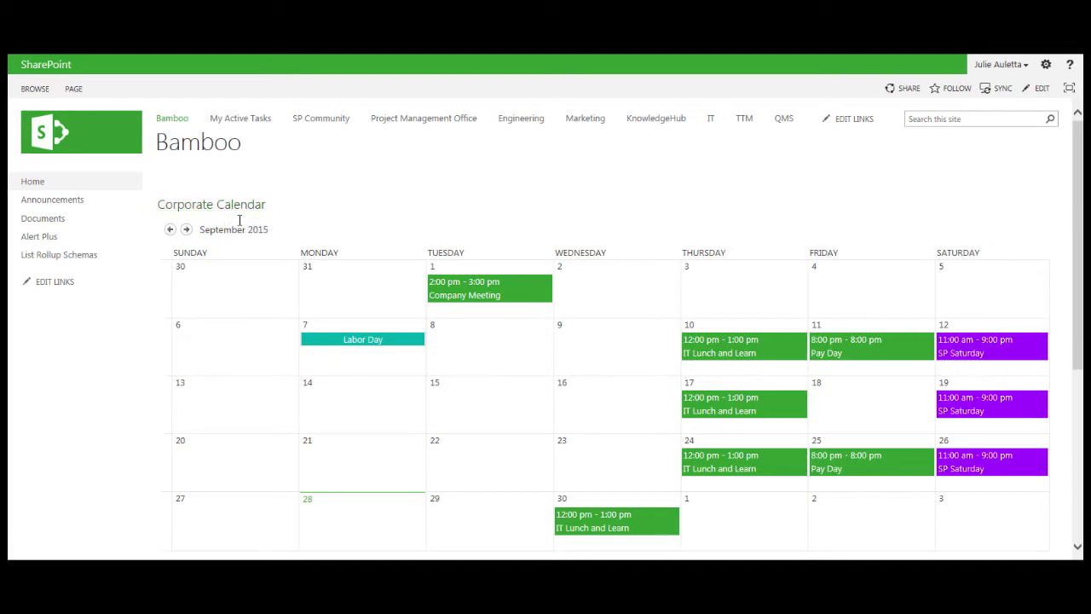
Step: Open KnowledgeHub and find the Celebration-coloured Special Marketing Gala on September 16
{"action": "left_click", "coordinate": [649, 120]}
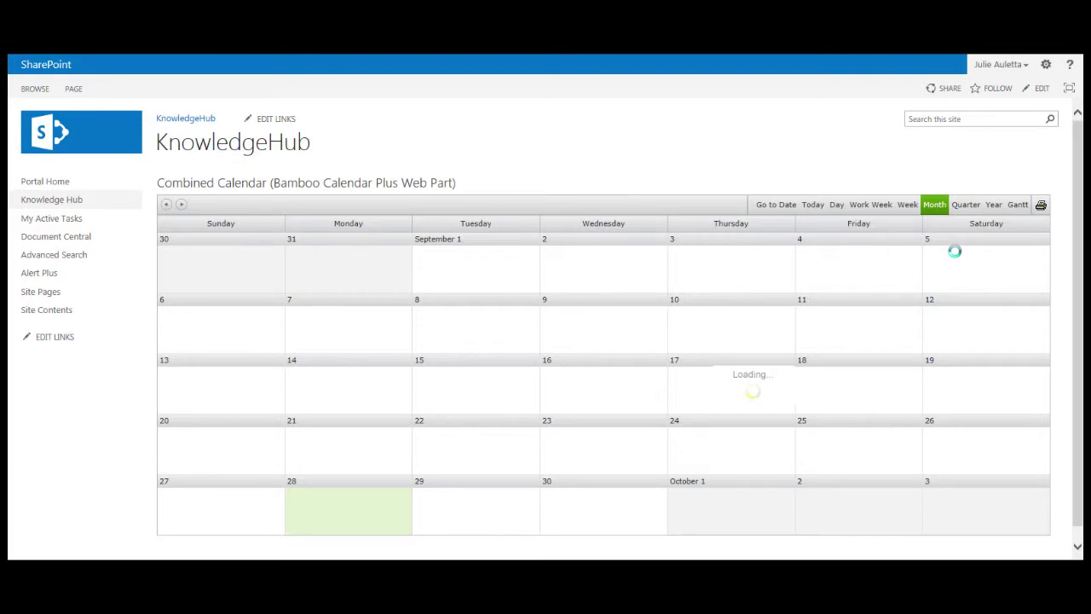
{"action": "mouse_move", "coordinate": [604, 414]}
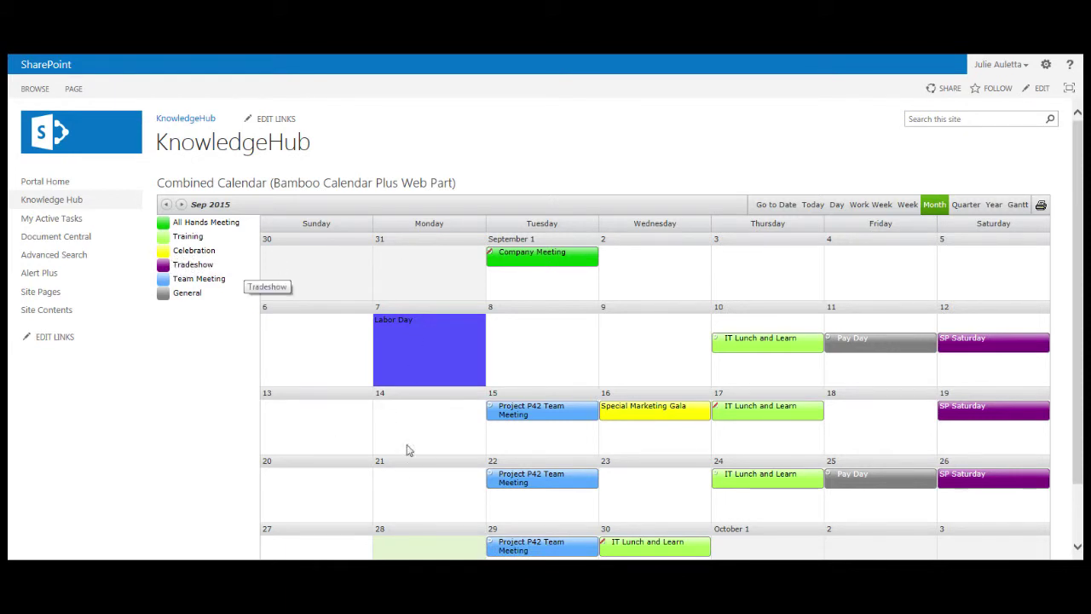
{"action": "mouse_move", "coordinate": [676, 411]}
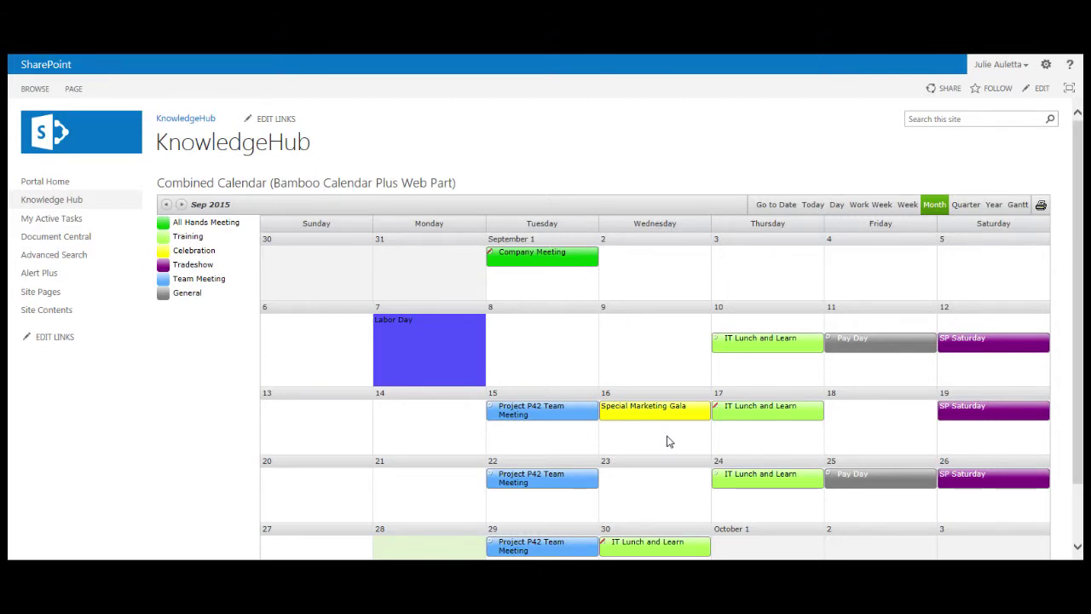
{"action": "mouse_move", "coordinate": [1011, 334]}
{"action": "scroll", "coordinate": [887, 517], "scroll_direction": "down", "scroll_amount": 2}
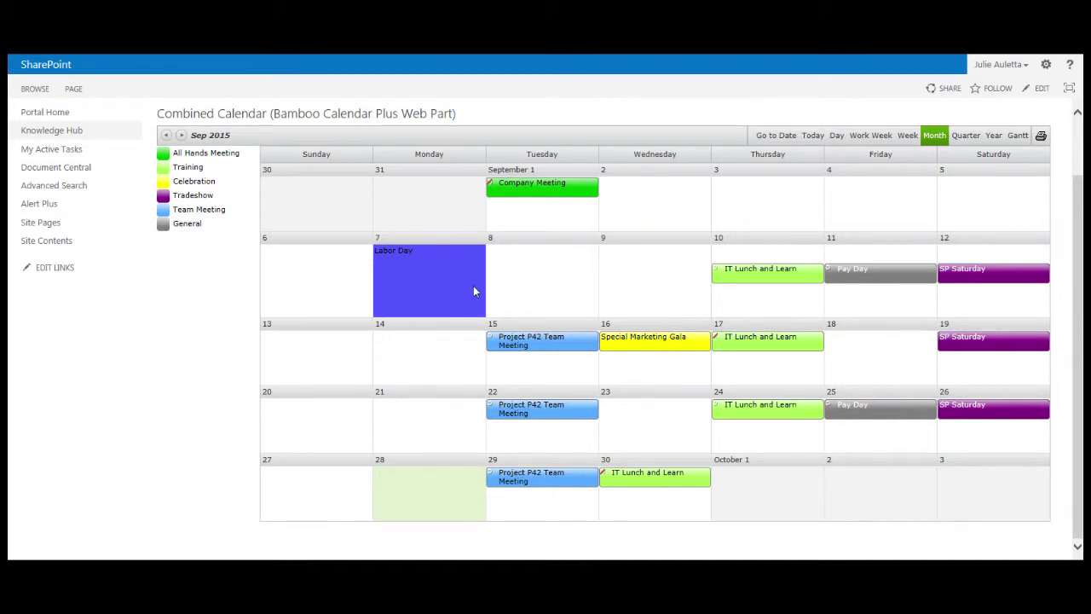
{"action": "mouse_move", "coordinate": [508, 340]}
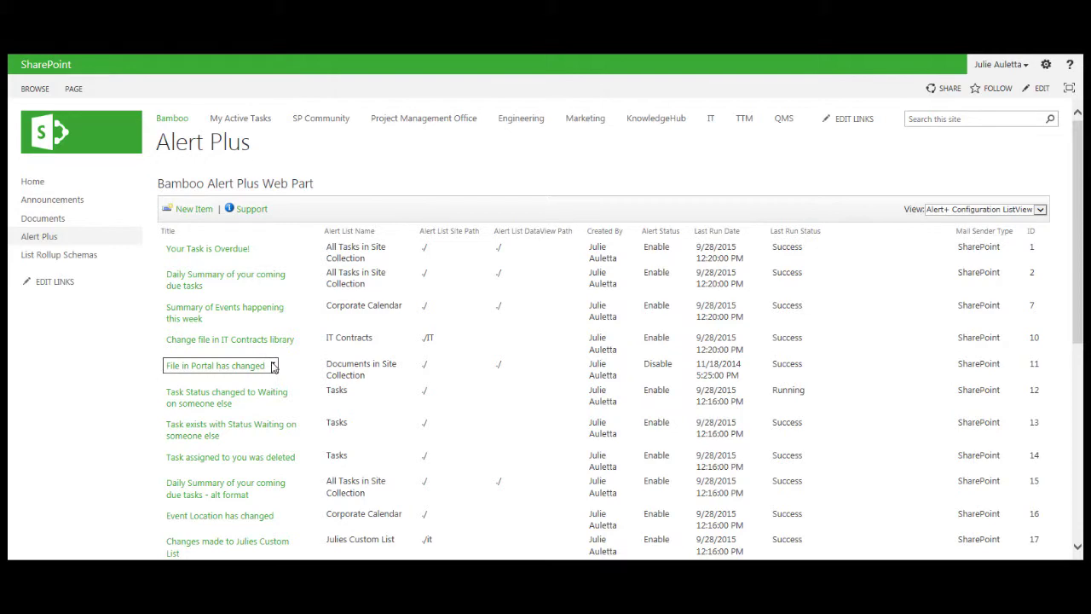
Step: Scroll the Alert Plus list down to the Weekly Reminder of Upcoming Corporate Events alert
{"action": "scroll", "coordinate": [285, 365], "scroll_direction": "down", "scroll_amount": 5}
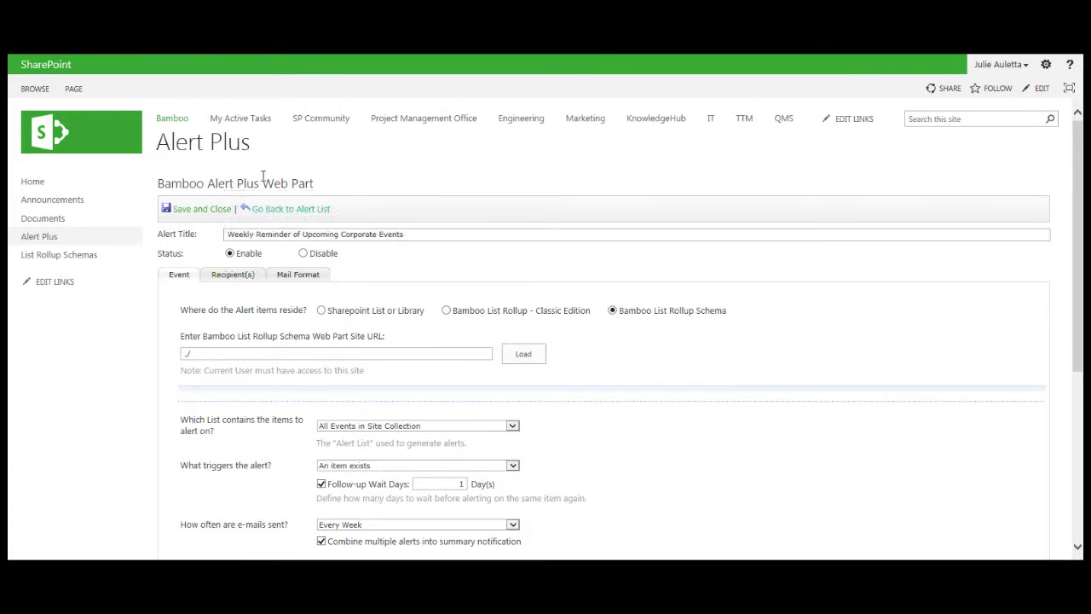
{"action": "left_click_drag", "start_coordinate": [234, 233], "coordinate": [397, 250]}
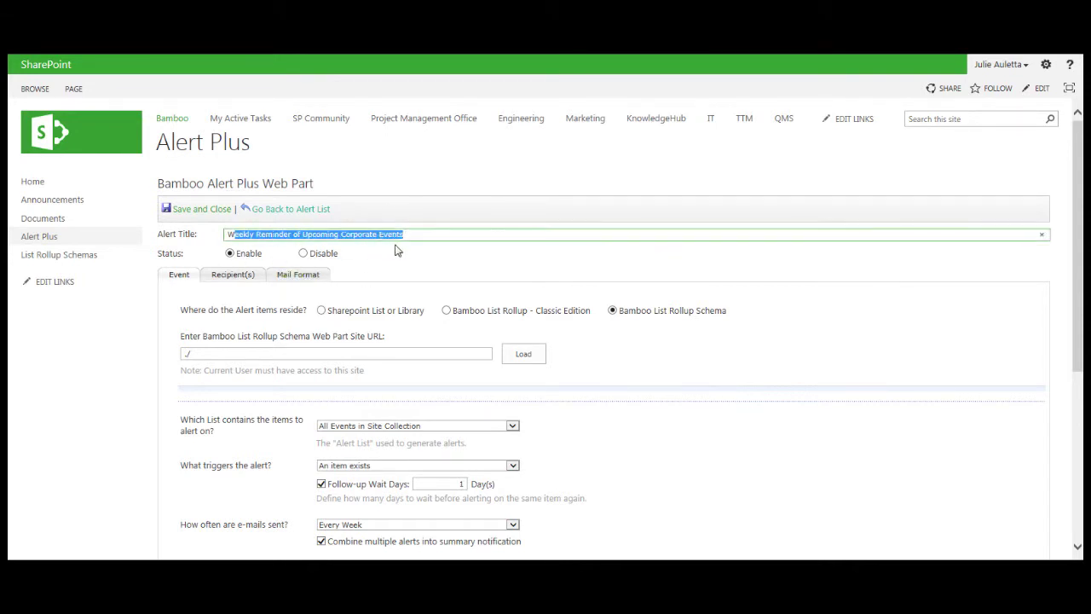
{"action": "scroll", "coordinate": [374, 252], "scroll_direction": "down", "scroll_amount": 3}
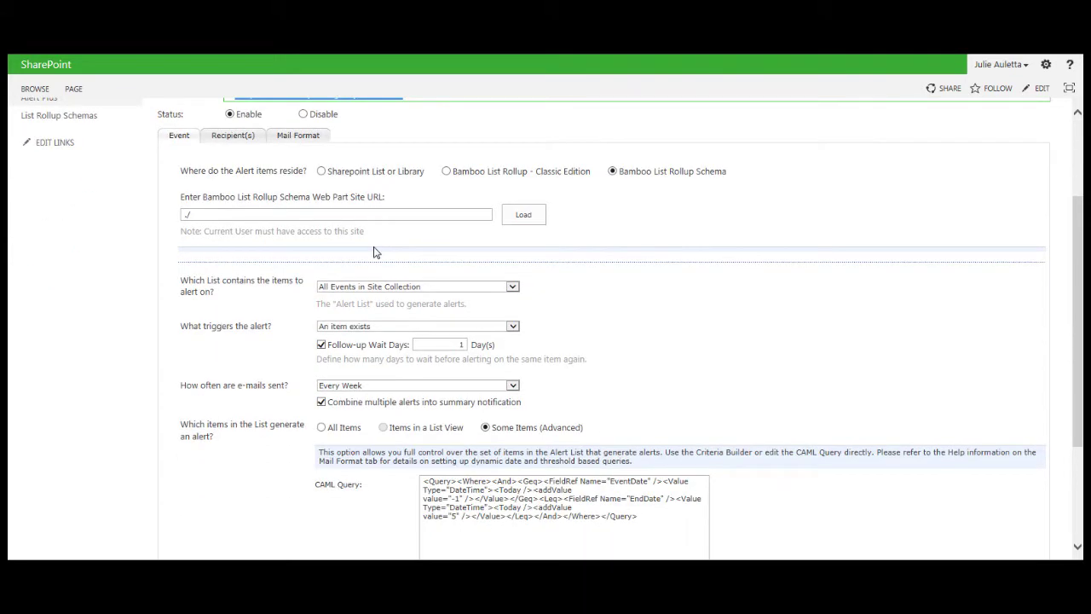
{"action": "double_click", "coordinate": [188, 215]}
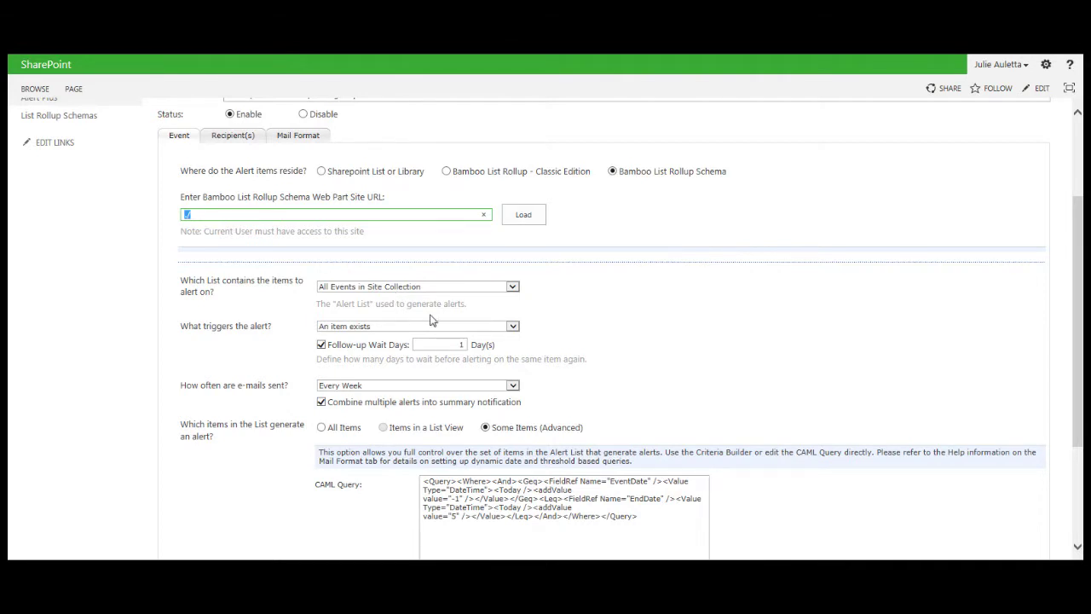
{"action": "scroll", "coordinate": [557, 319], "scroll_direction": "down", "scroll_amount": 1}
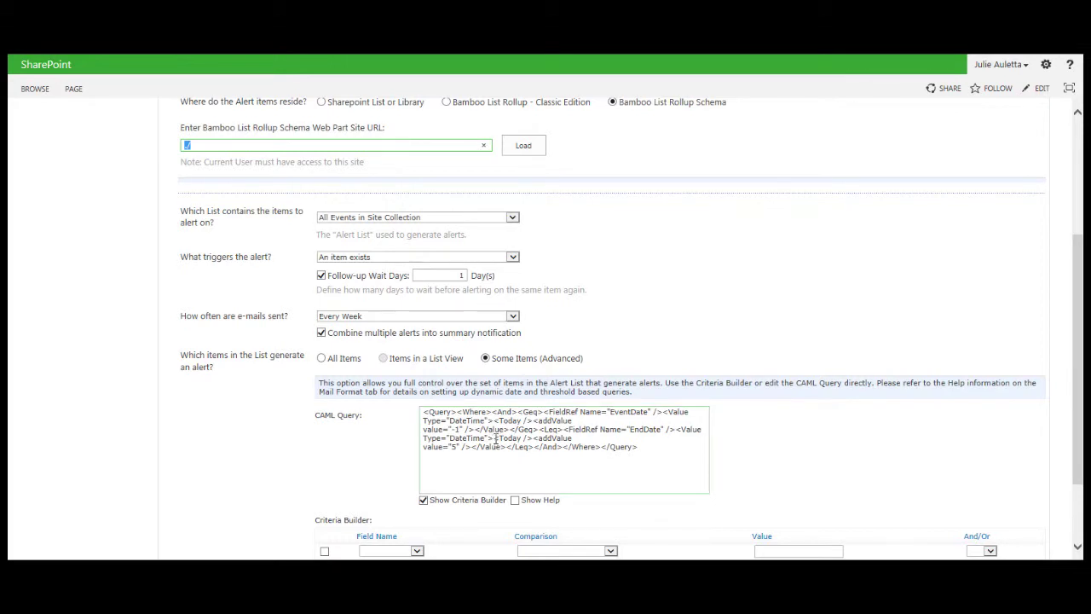
{"action": "left_click_drag", "start_coordinate": [649, 450], "coordinate": [424, 412]}
{"action": "left_click", "coordinate": [586, 327]}
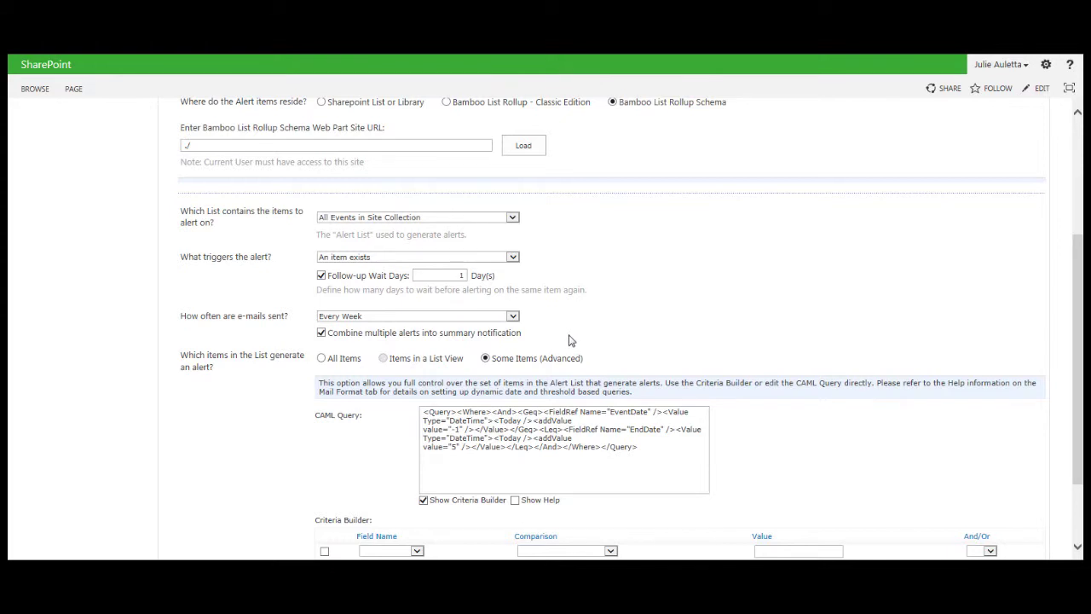
{"action": "scroll", "coordinate": [569, 339], "scroll_direction": "down", "scroll_amount": 2}
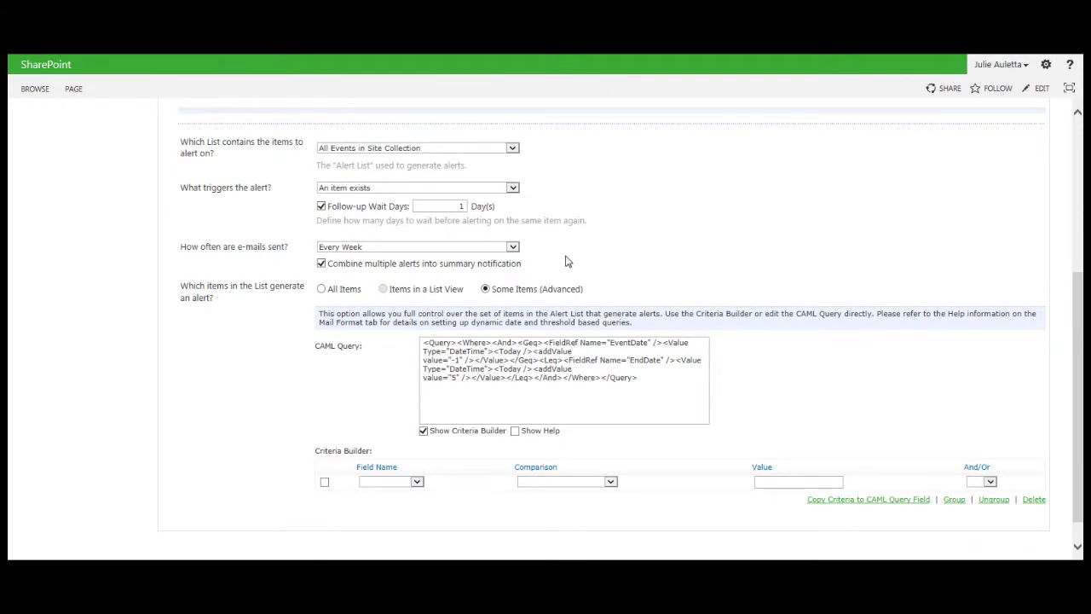
{"action": "left_click_drag", "start_coordinate": [649, 378], "coordinate": [415, 344]}
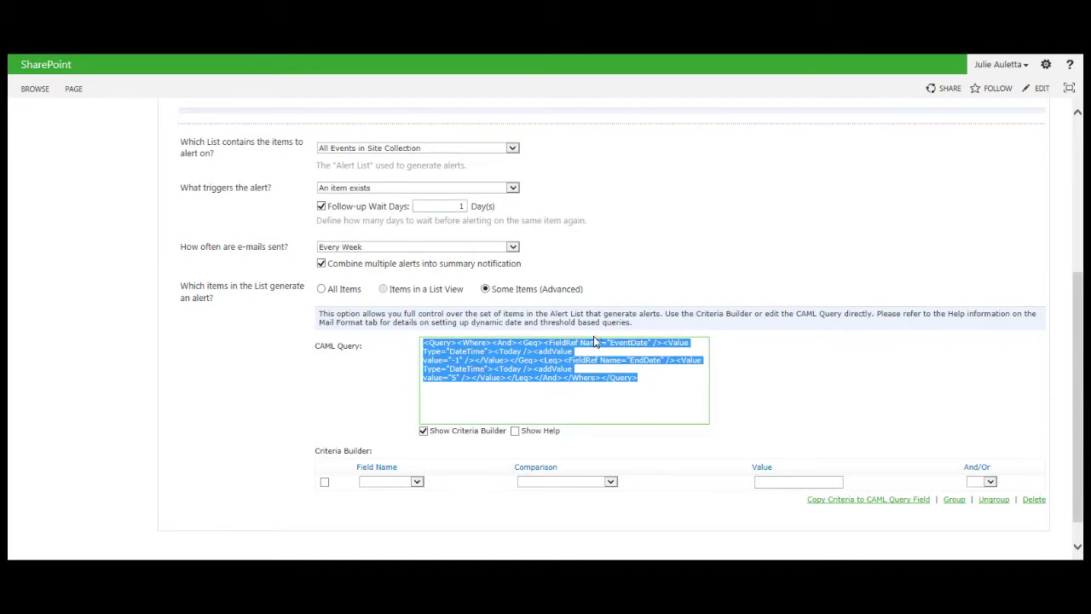
Step: Break the CAML query so the <And>, <Geq> and <Leq> clauses each start a new line
{"action": "left_click", "coordinate": [611, 398]}
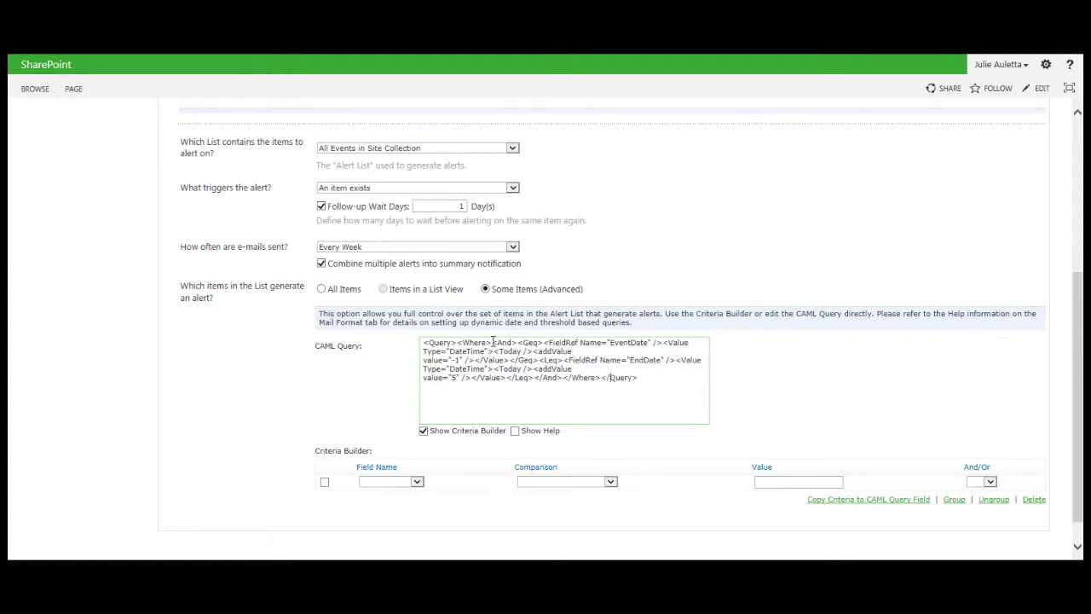
{"action": "left_click", "coordinate": [492, 341]}
{"action": "key", "text": "Return"}
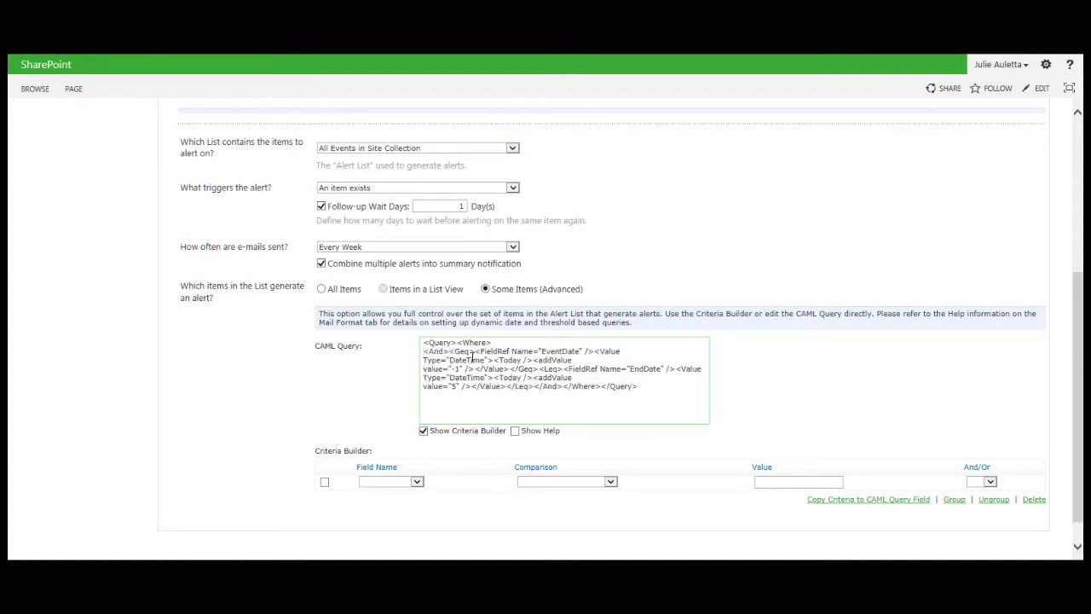
{"action": "left_click", "coordinate": [449, 350]}
{"action": "key", "text": "Return"}
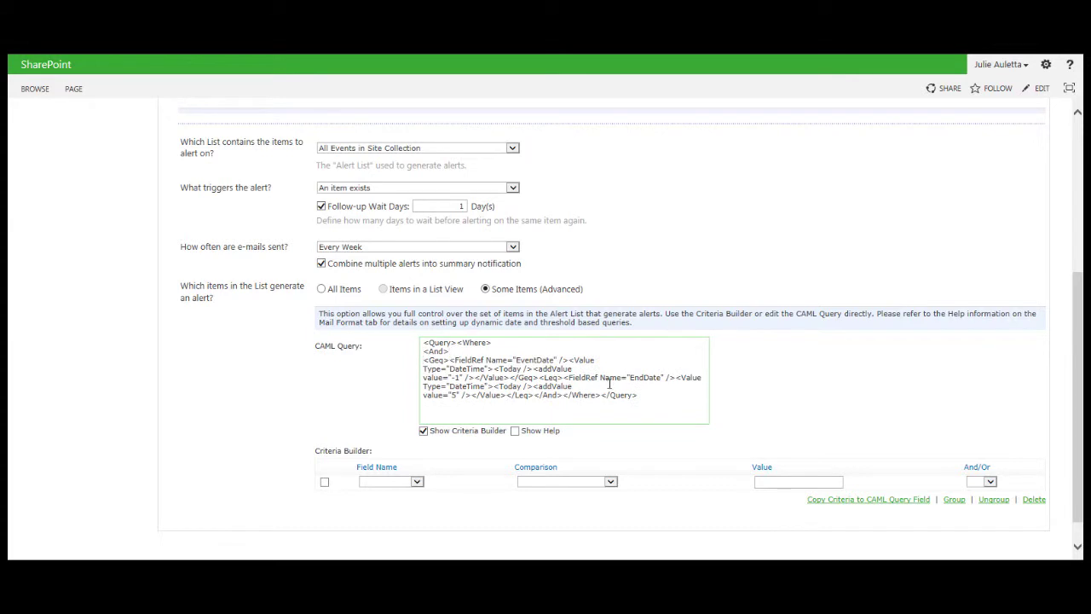
{"action": "left_click", "coordinate": [539, 378]}
{"action": "key", "text": "Return"}
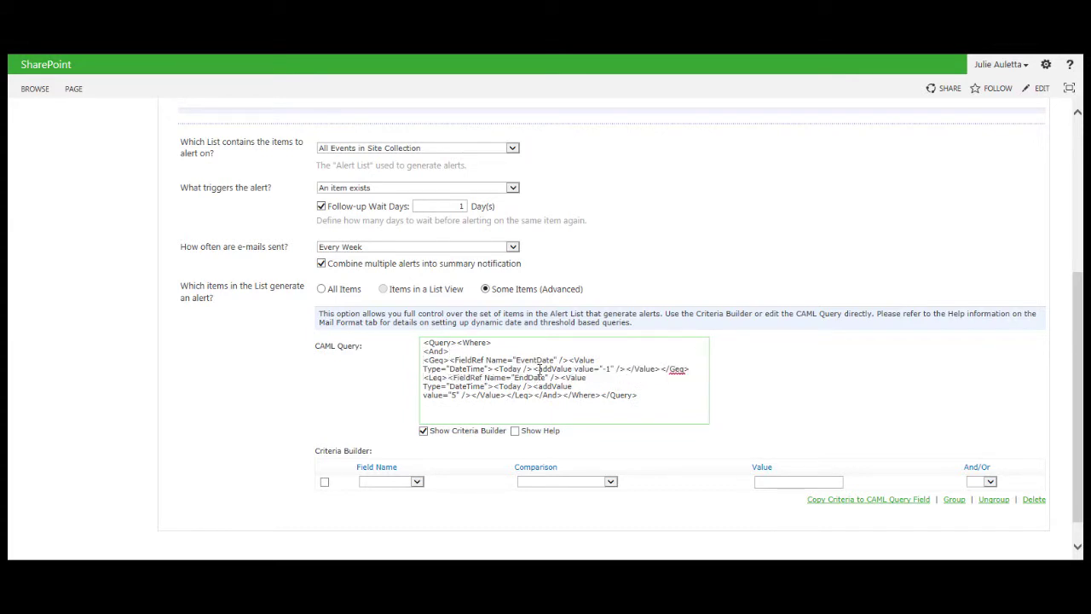
Step: Highlight the EventDate, Geq, EndDate, Leq and 5-day value parts of the query
{"action": "double_click", "coordinate": [537, 359]}
{"action": "double_click", "coordinate": [436, 360]}
{"action": "double_click", "coordinate": [529, 378]}
{"action": "left_click_drag", "start_coordinate": [428, 378], "coordinate": [444, 378]}
{"action": "left_click_drag", "start_coordinate": [449, 395], "coordinate": [456, 396]}
{"action": "scroll", "coordinate": [628, 416], "scroll_direction": "up", "scroll_amount": 3}
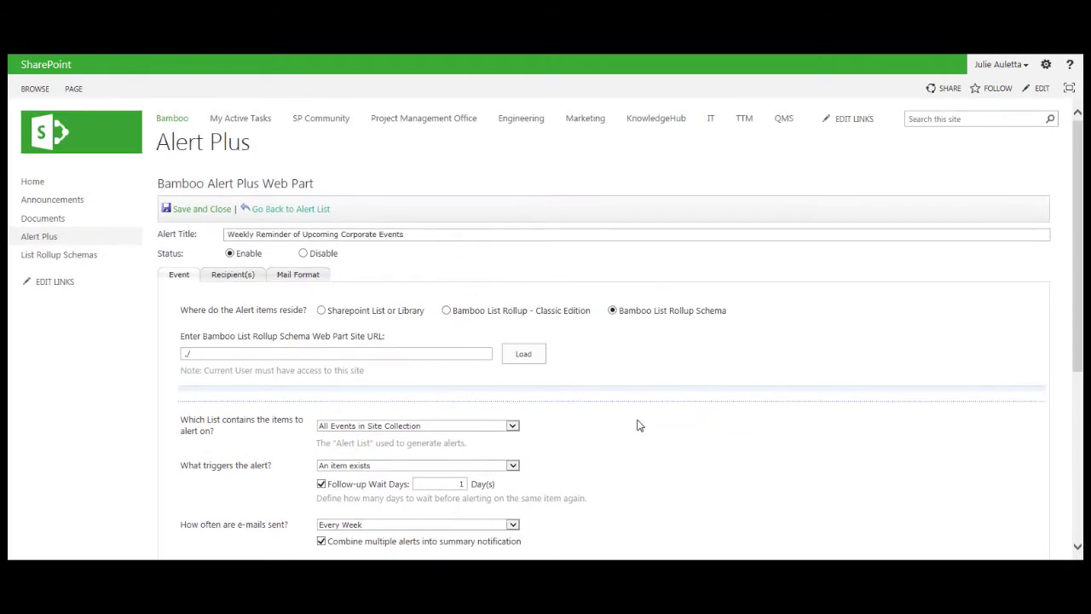
Step: Show the Mail Format settings and highlight the 'REMINDER: These Corporate Events are planned for this week!' subject
{"action": "left_click", "coordinate": [295, 281]}
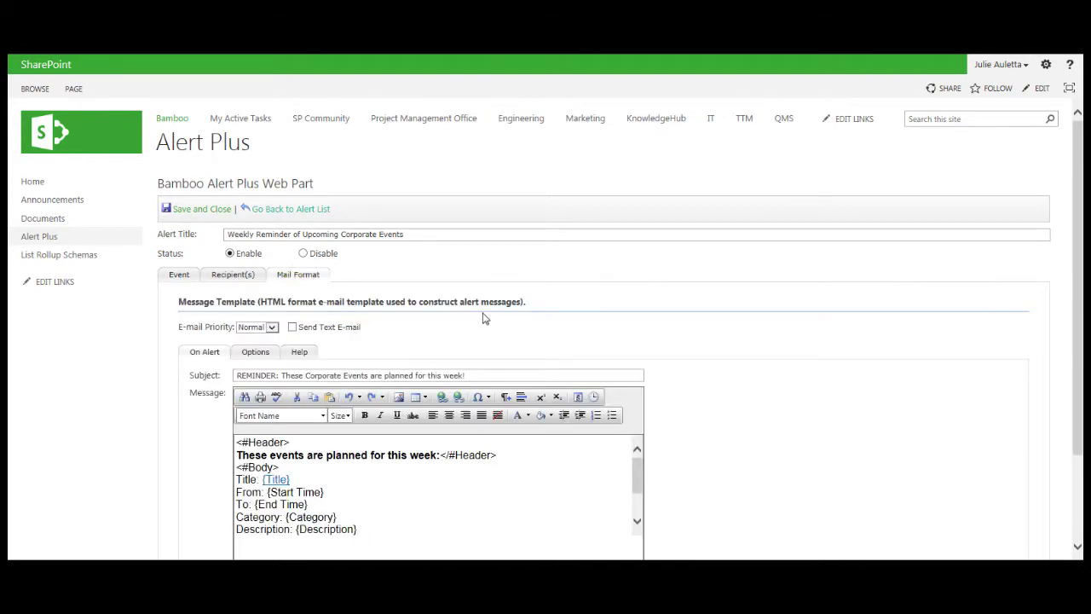
{"action": "scroll", "coordinate": [482, 318], "scroll_direction": "down", "scroll_amount": 2}
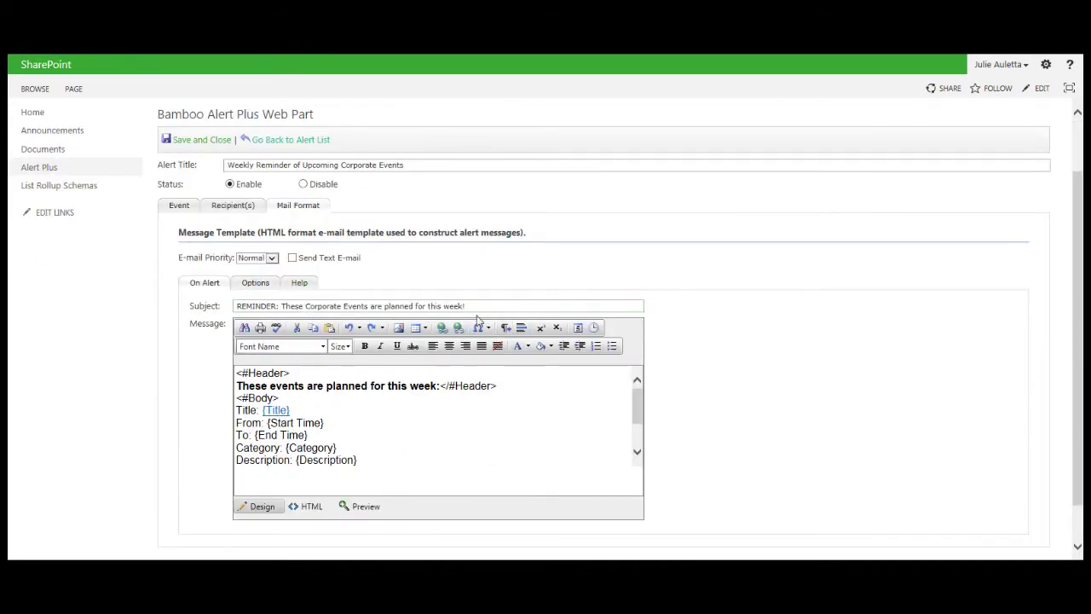
{"action": "left_click_drag", "start_coordinate": [467, 307], "coordinate": [213, 305]}
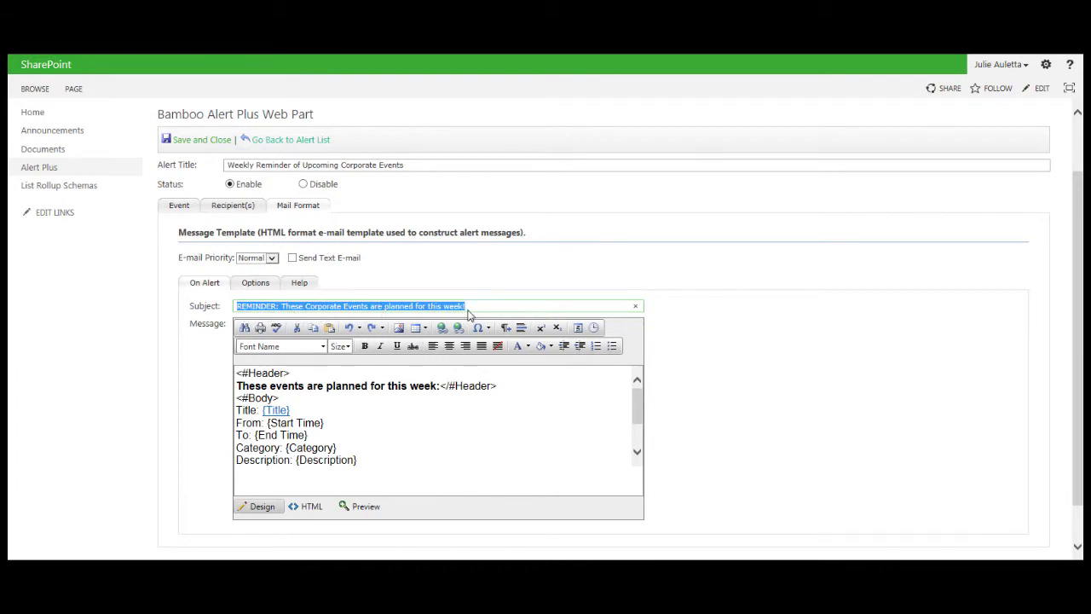
Step: Review the weekly events message template, highlighting its dashed separator line
{"action": "left_click", "coordinate": [522, 382]}
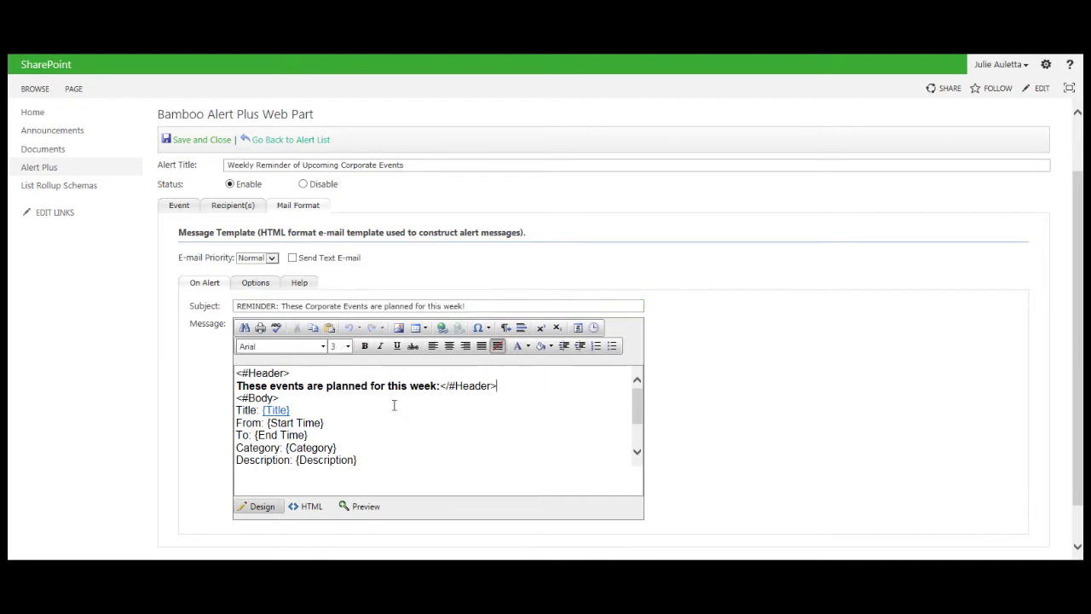
{"action": "left_click", "coordinate": [236, 380]}
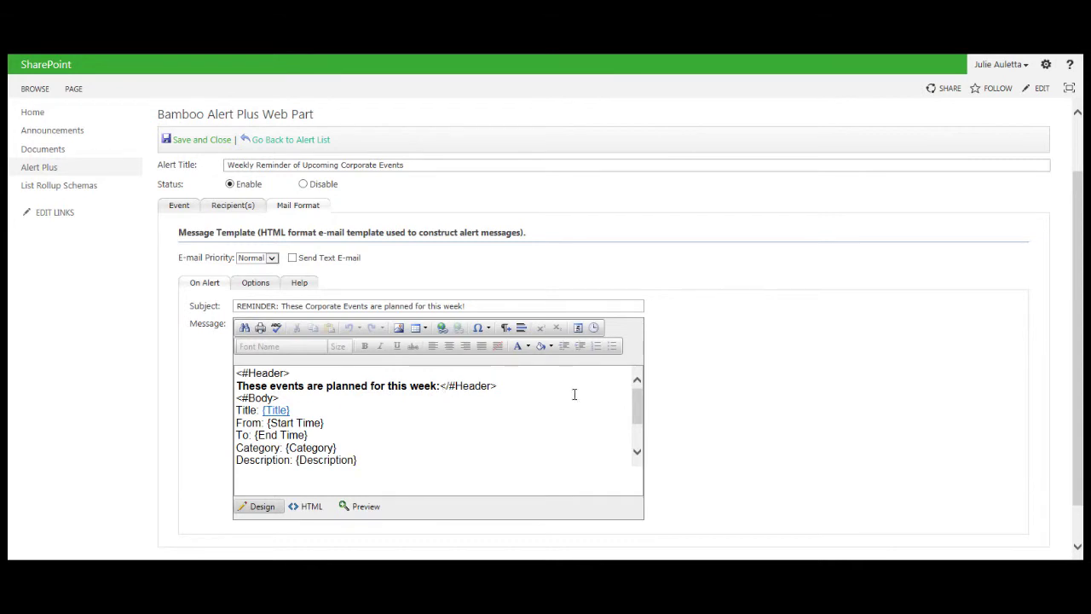
{"action": "left_click_drag", "start_coordinate": [639, 401], "coordinate": [647, 409]}
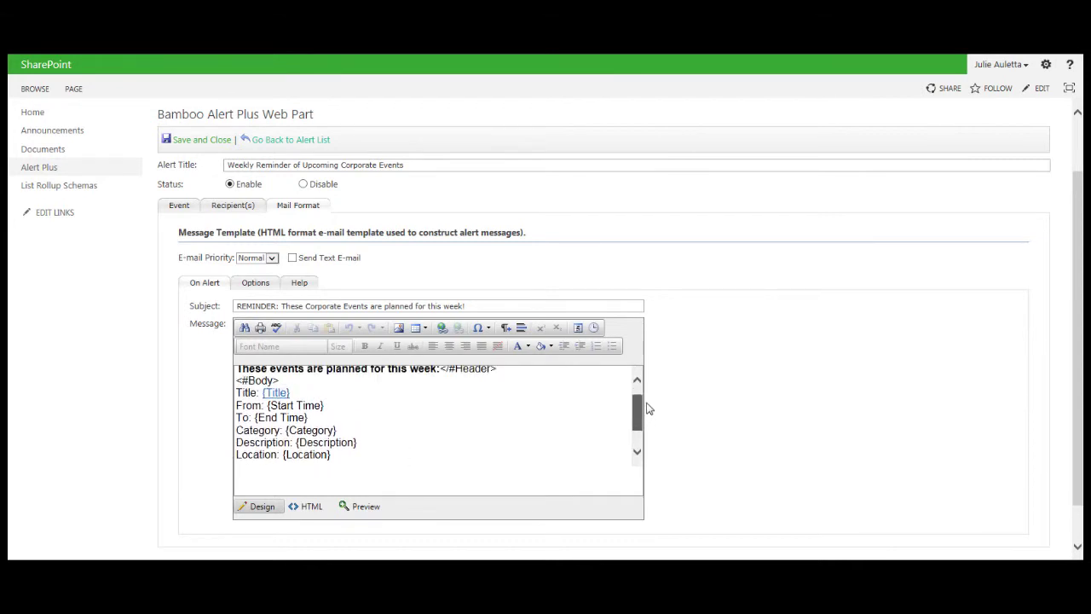
{"action": "left_click", "coordinate": [637, 452]}
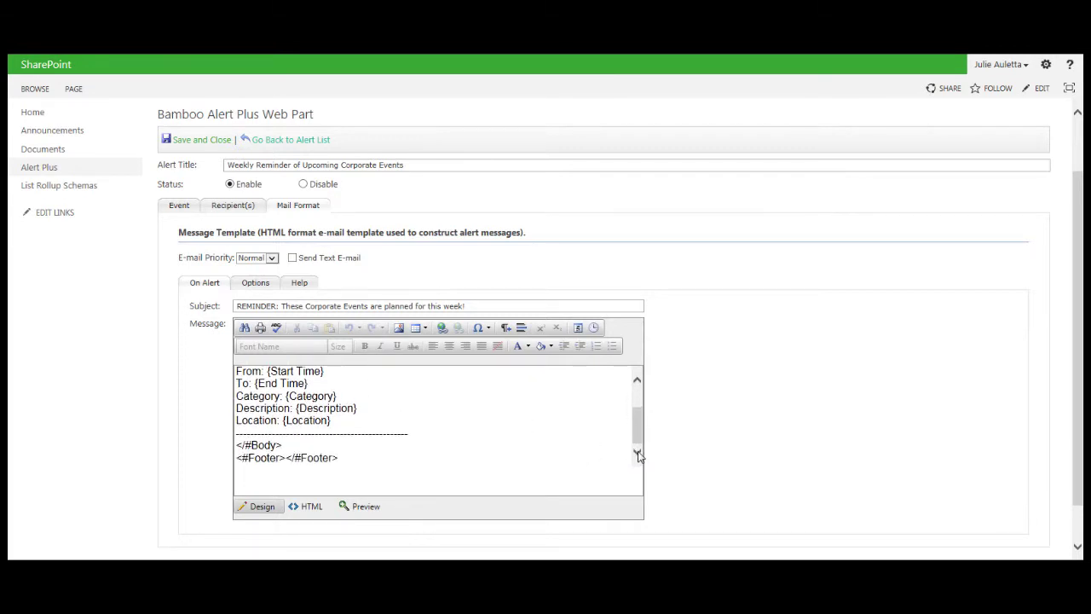
{"action": "left_click_drag", "start_coordinate": [428, 436], "coordinate": [217, 435]}
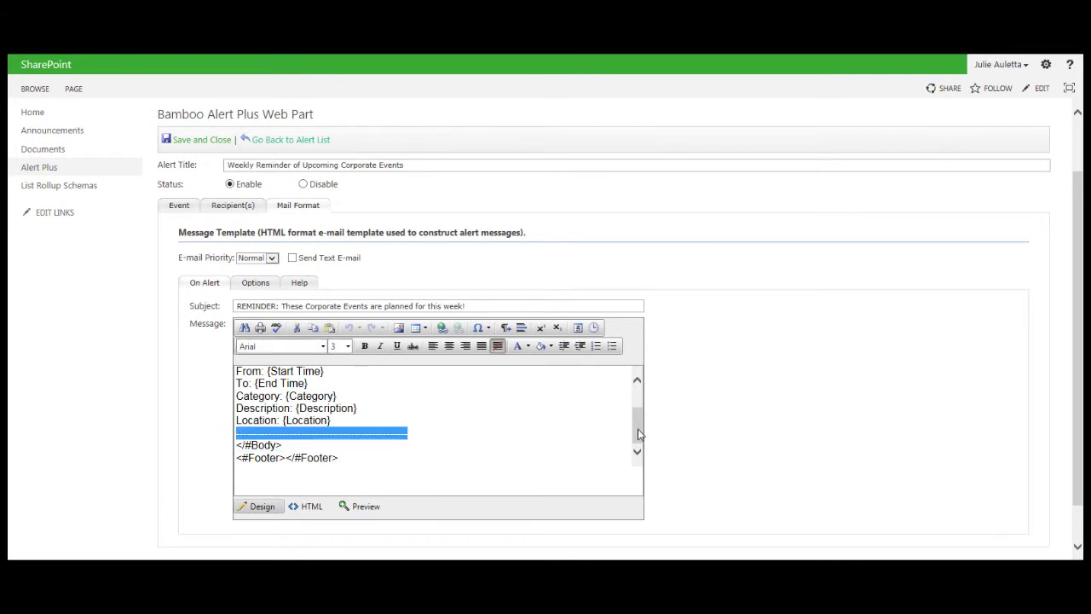
{"action": "left_click_drag", "start_coordinate": [640, 442], "coordinate": [639, 401]}
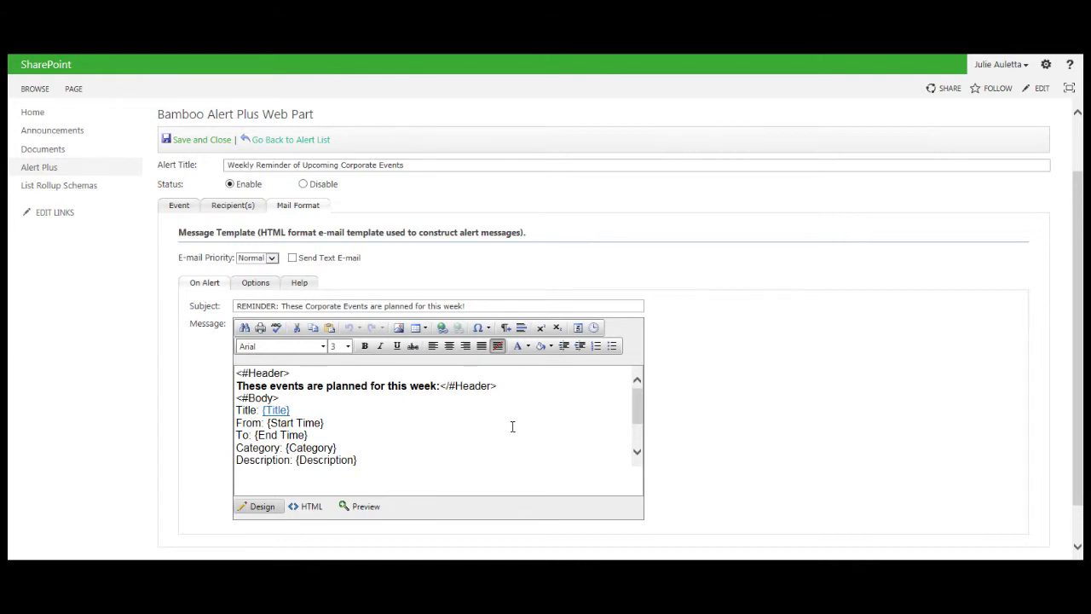
Step: Recheck the CAML query on the Event settings, then go back to the Alert Plus alert list
{"action": "scroll", "coordinate": [469, 387], "scroll_direction": "up", "scroll_amount": 2}
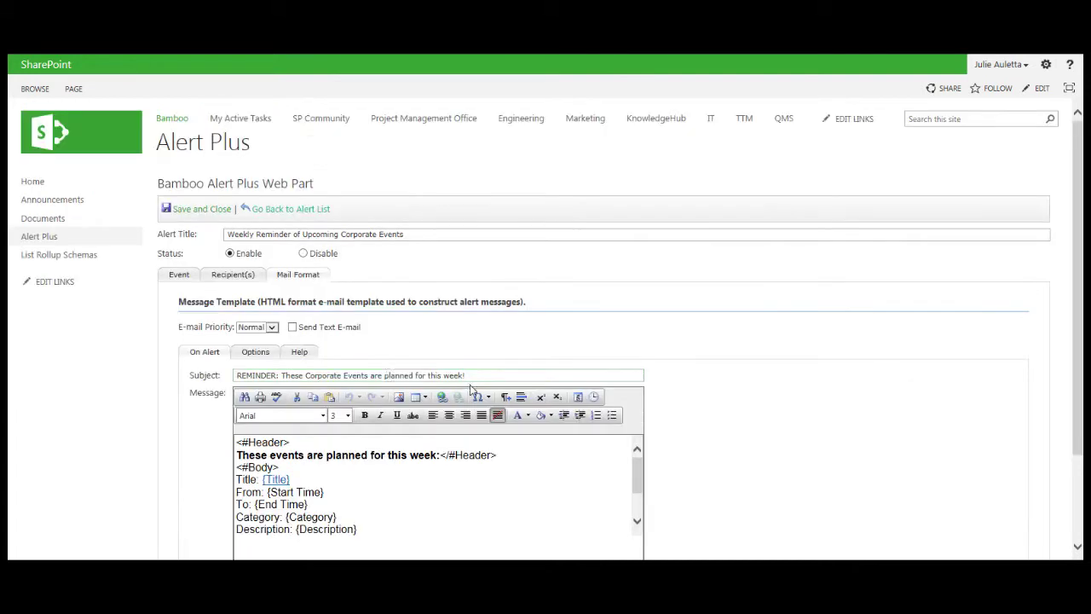
{"action": "left_click", "coordinate": [175, 277]}
{"action": "scroll", "coordinate": [648, 404], "scroll_direction": "down", "scroll_amount": 3}
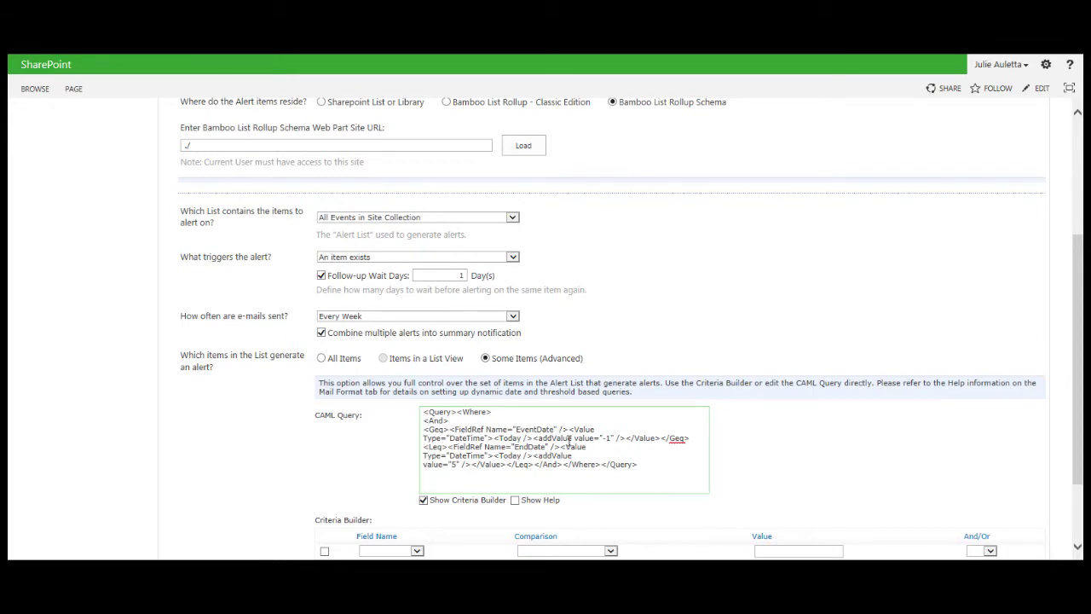
{"action": "scroll", "coordinate": [592, 452], "scroll_direction": "up", "scroll_amount": 5}
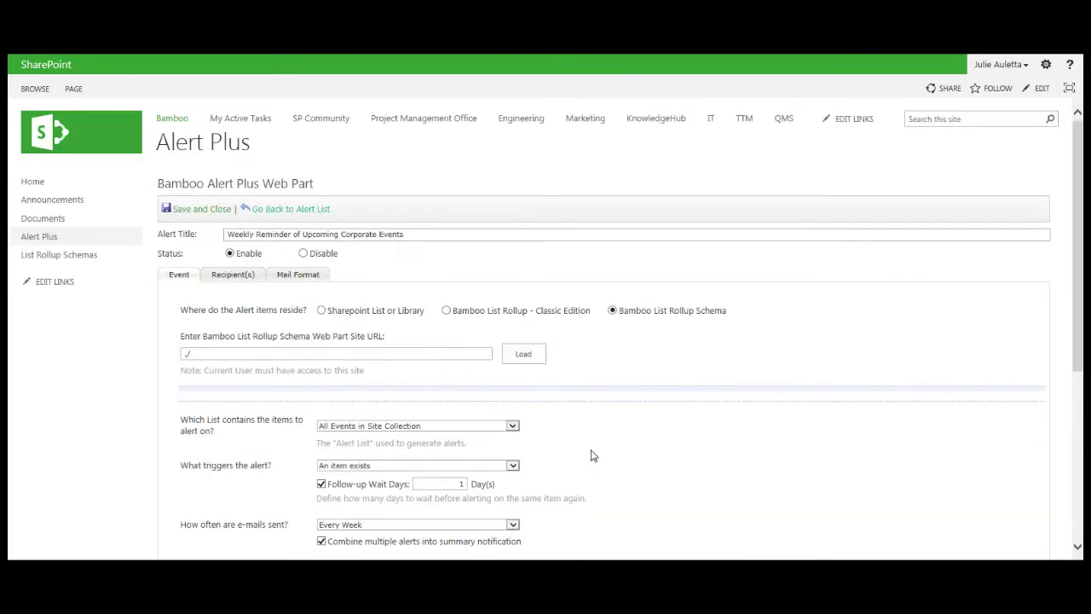
{"action": "left_click", "coordinate": [283, 213]}
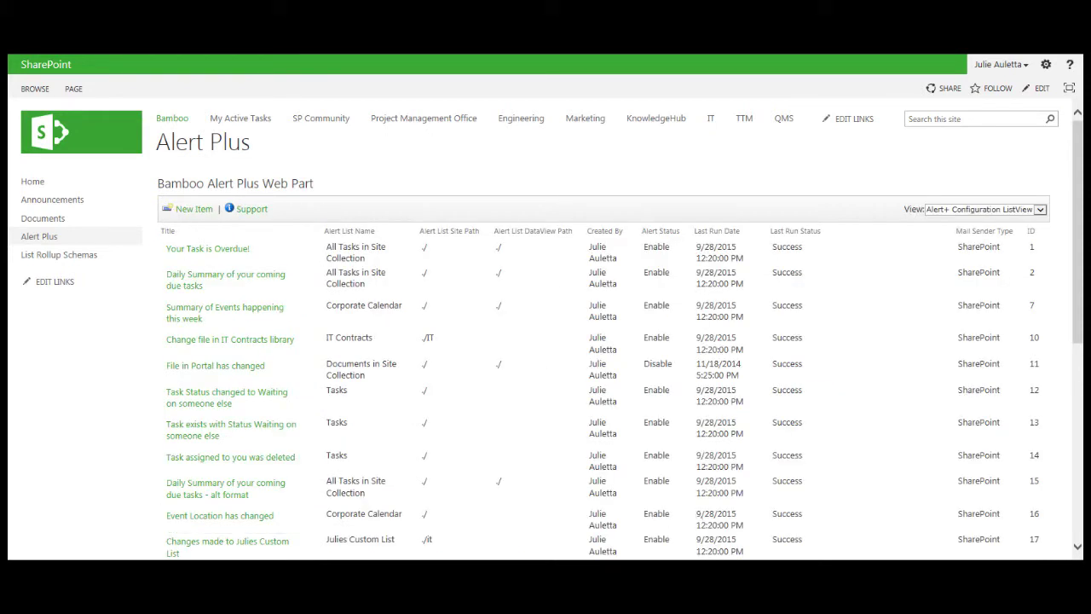
Step: Open the received REMINDER email in Outlook to read this week's corporate events
{"action": "left_click", "coordinate": [177, 524]}
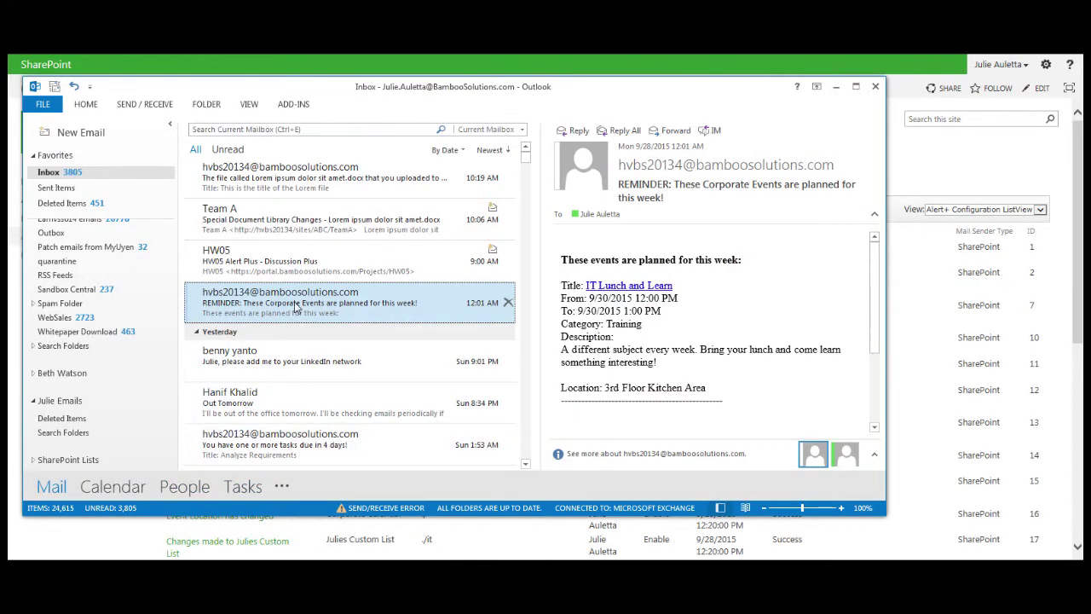
{"action": "double_click", "coordinate": [296, 307]}
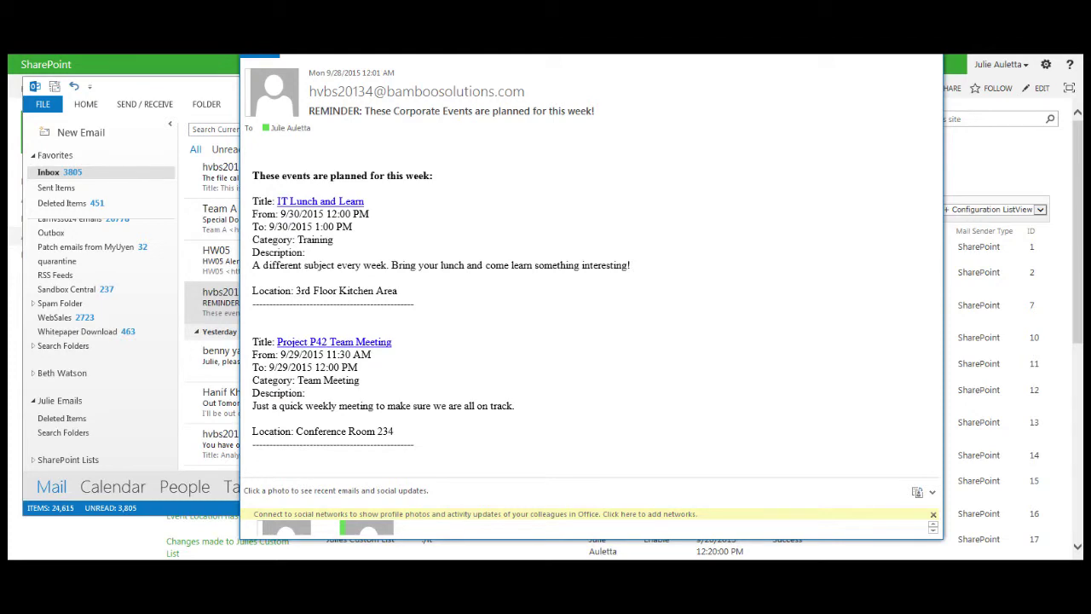
{"action": "left_click_drag", "start_coordinate": [596, 42], "coordinate": [511, 52]}
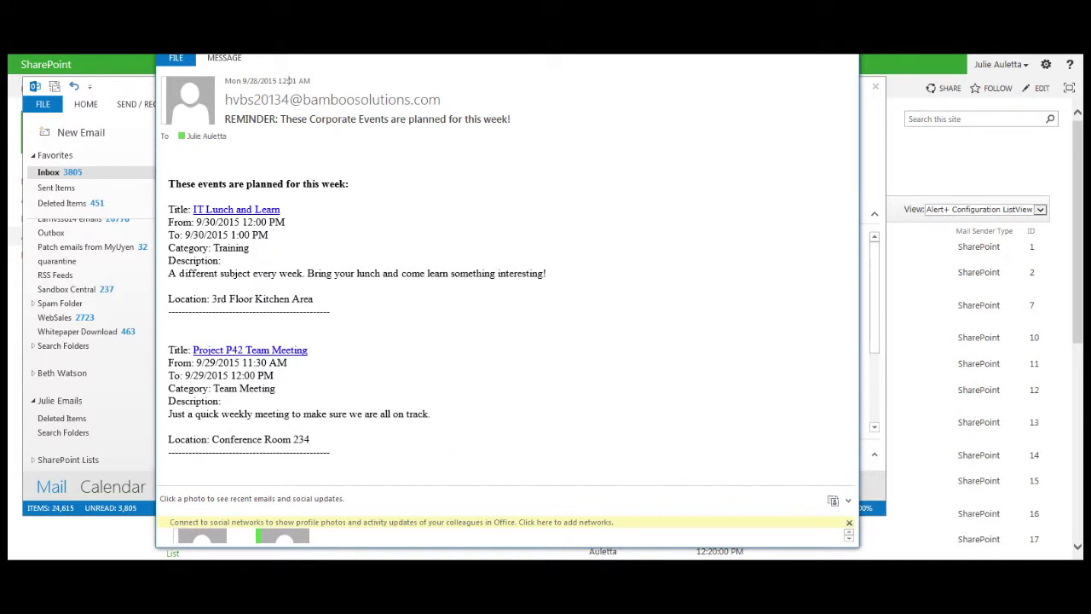
Step: Close the email, minimise Outlook and return to the SharePoint combined calendar
{"action": "key", "text": "Escape"}
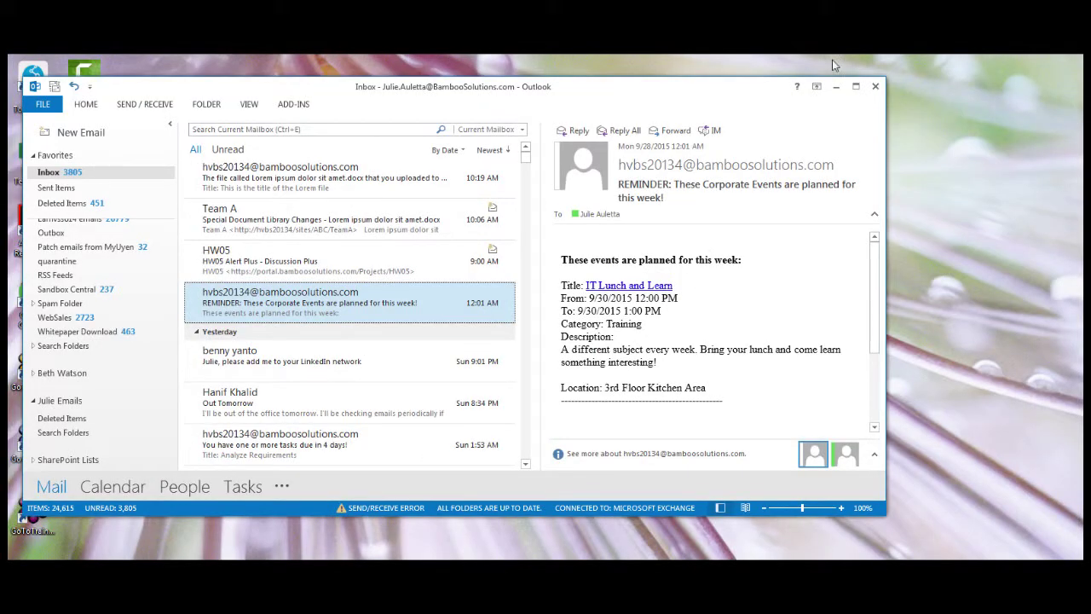
{"action": "left_click", "coordinate": [836, 87]}
{"action": "key", "text": "alt+Tab"}
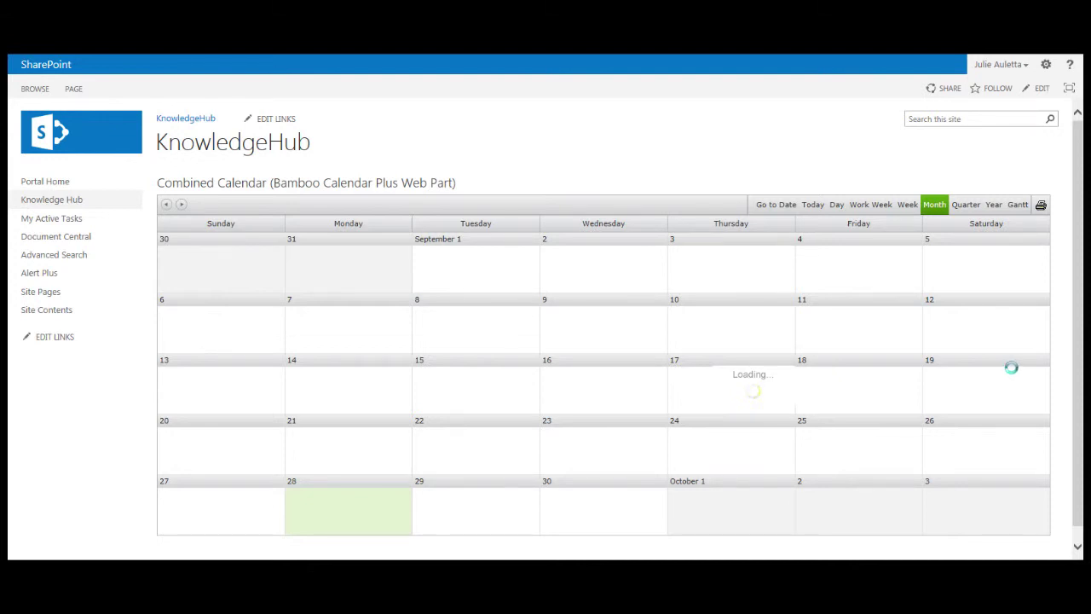
{"action": "scroll", "coordinate": [346, 516], "scroll_direction": "down", "scroll_amount": 2}
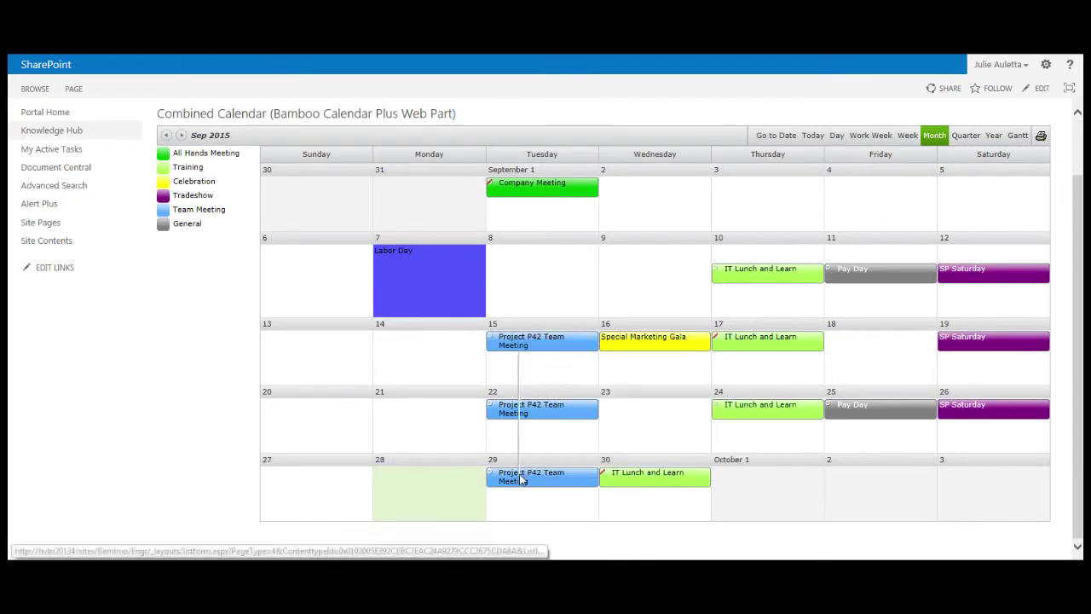
{"action": "mouse_move", "coordinate": [646, 493]}
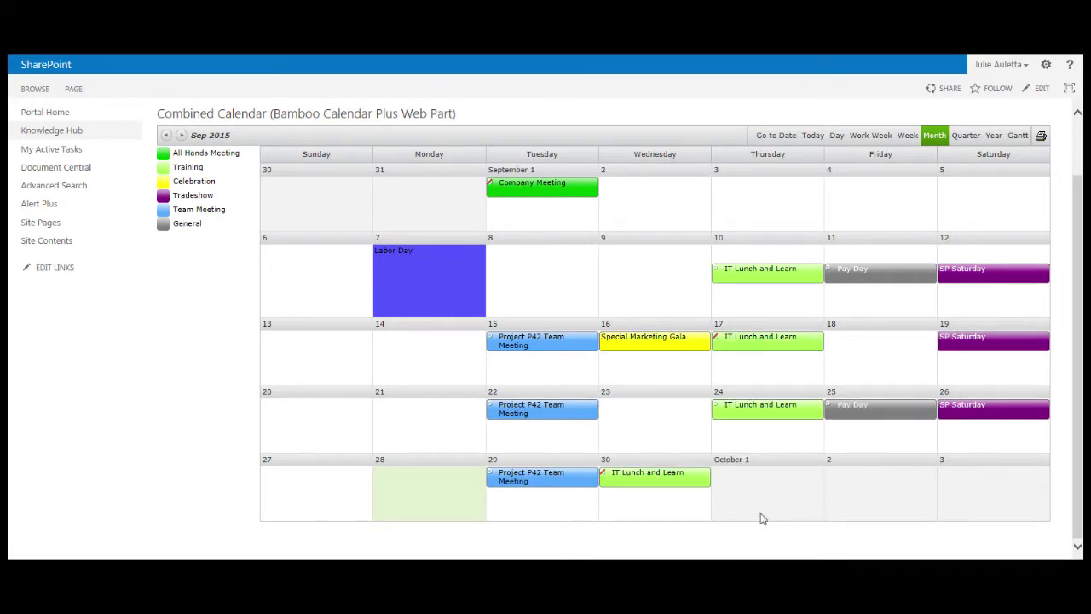
{"action": "mouse_move", "coordinate": [531, 484]}
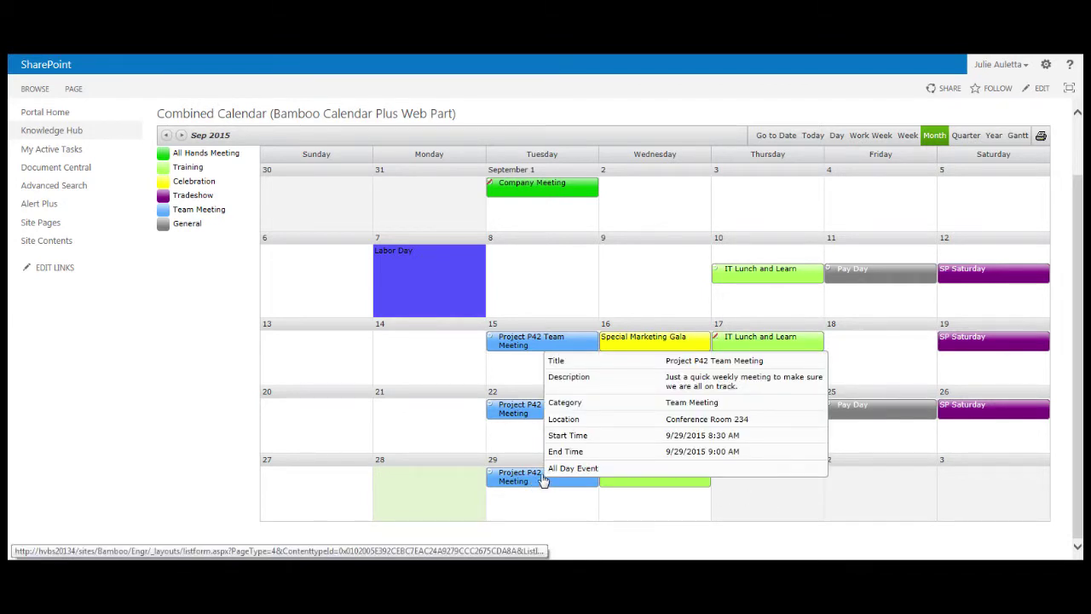